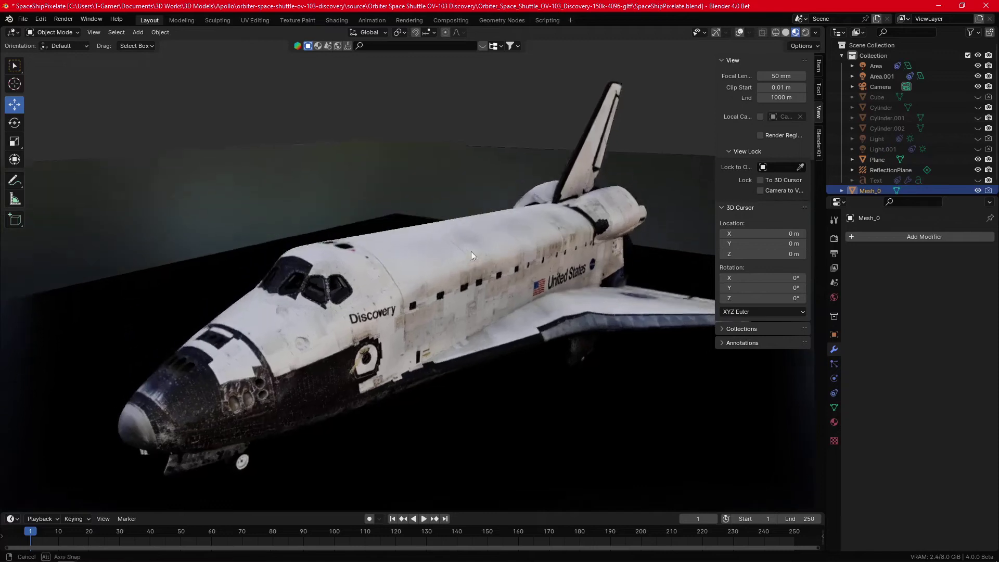
Add a Geometry Nodes modifier to Mesh_0 using the Pixelator node group
scroll(470, 251, up, 4)
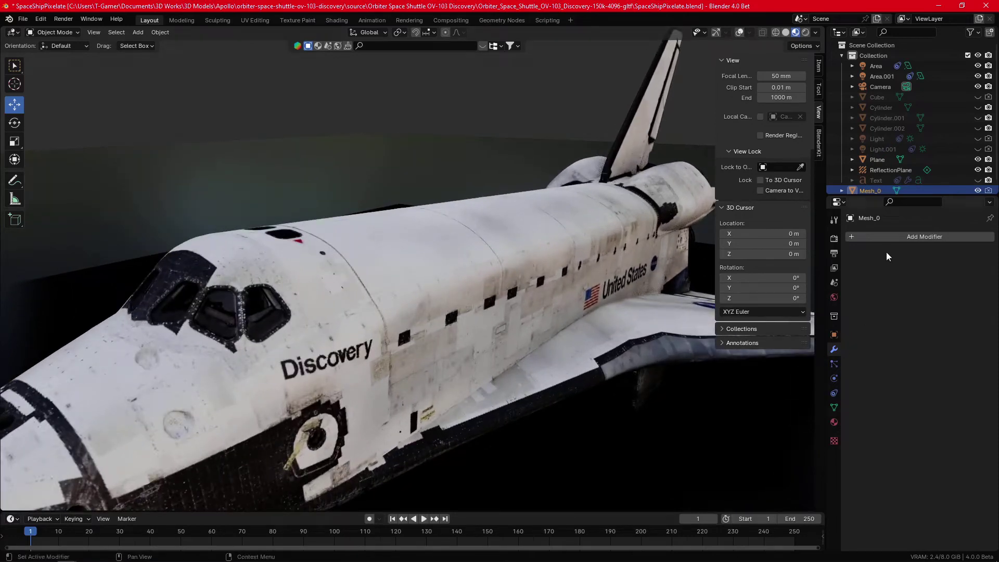
click(887, 238)
click(867, 257)
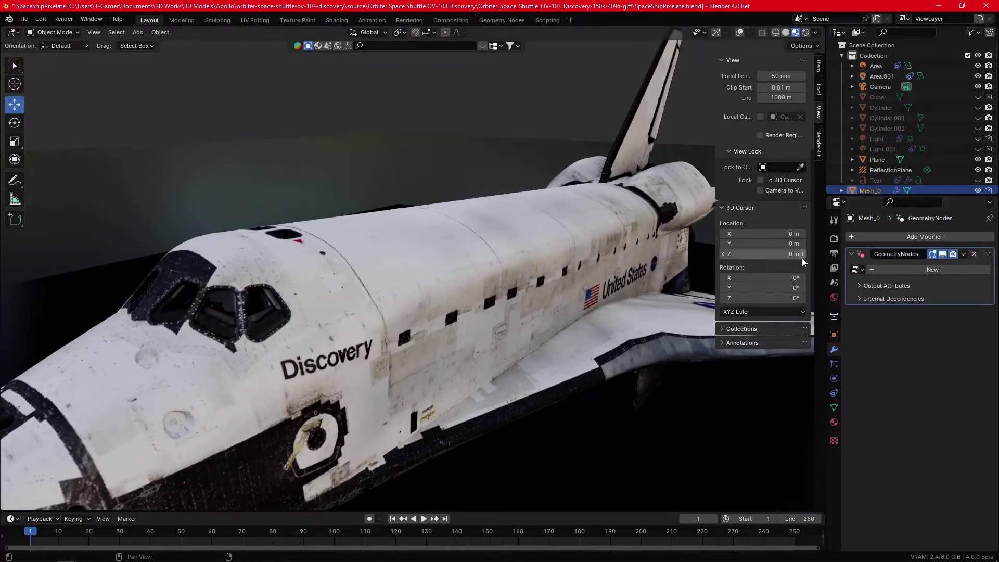
key(Return)
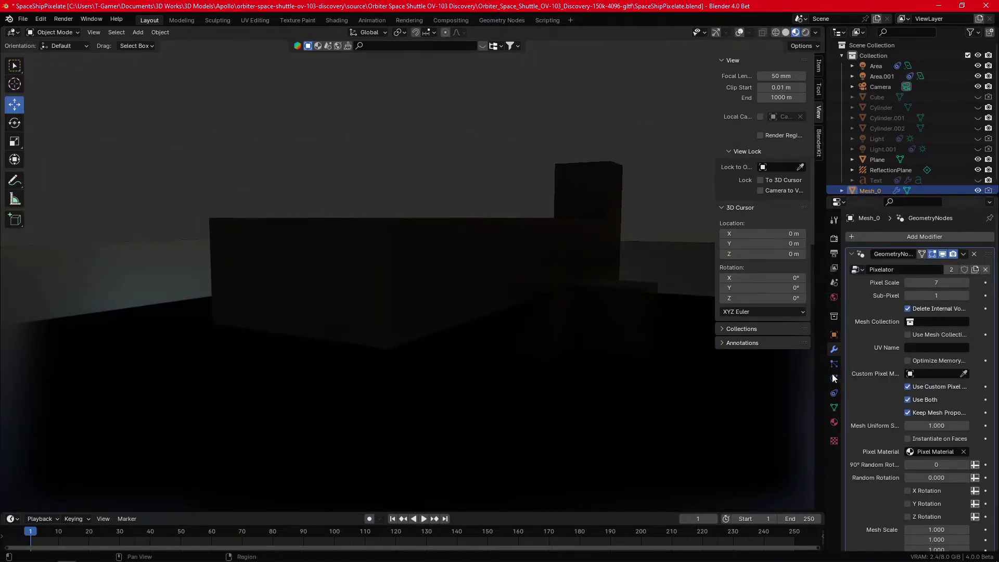
Copy the shuttle's UV map name, UVMap, from the Object Data properties
click(834, 408)
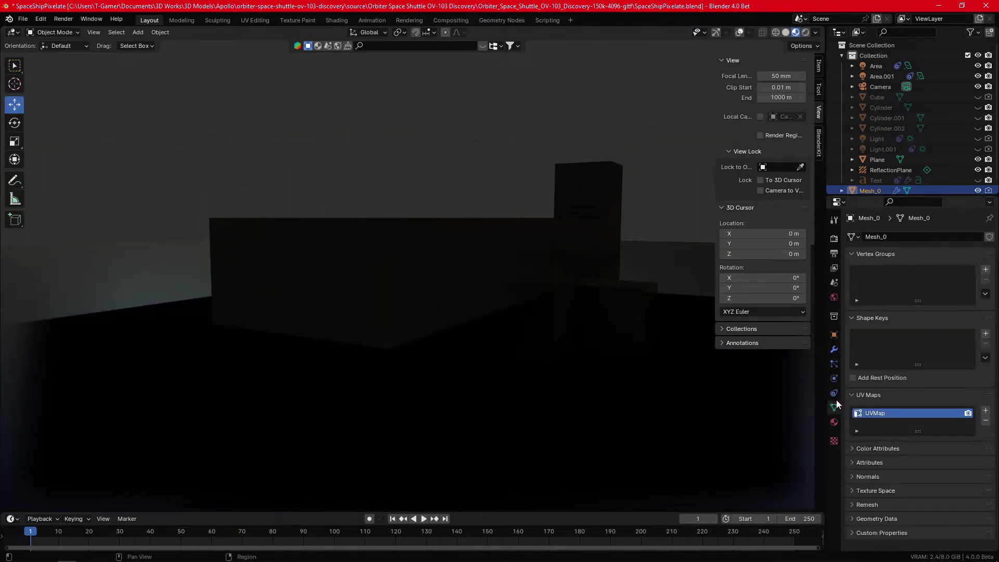
double_click(881, 416)
key(ctrl+c)
click(835, 350)
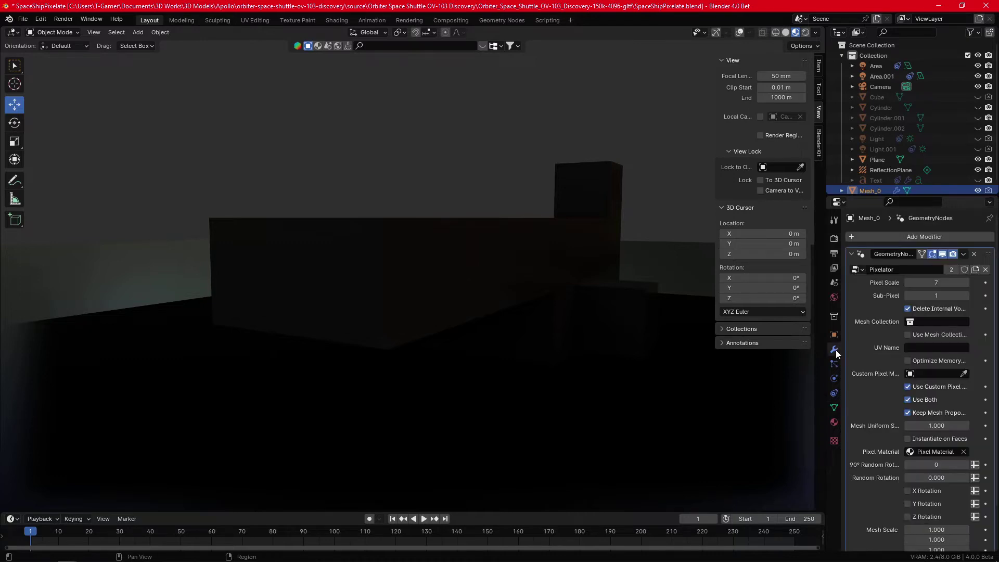
Set the Pixelator UV Name to UVMap and raise Pixel Scale to 51
key(ctrl+v)
key(Return)
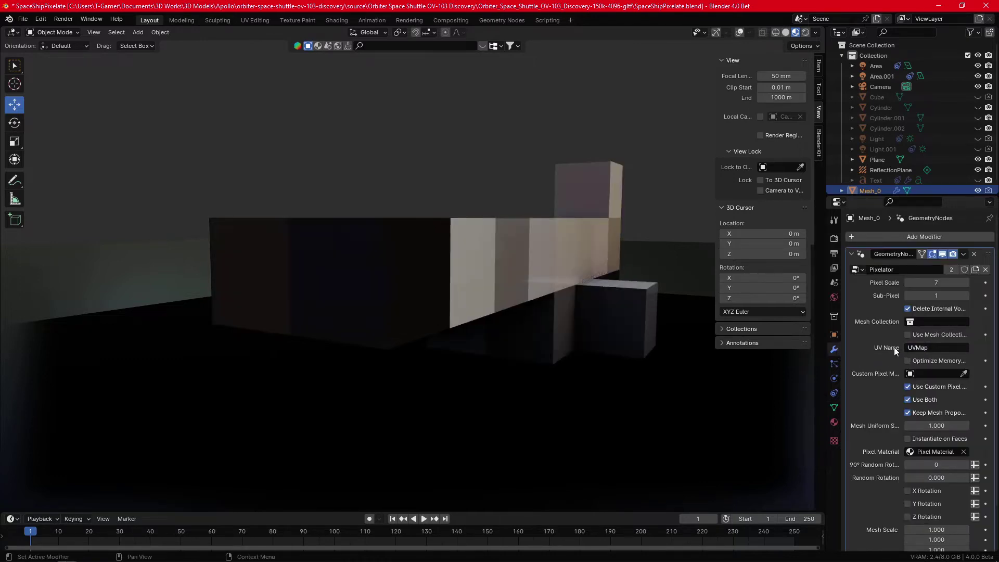
drag(917, 284, 967, 284)
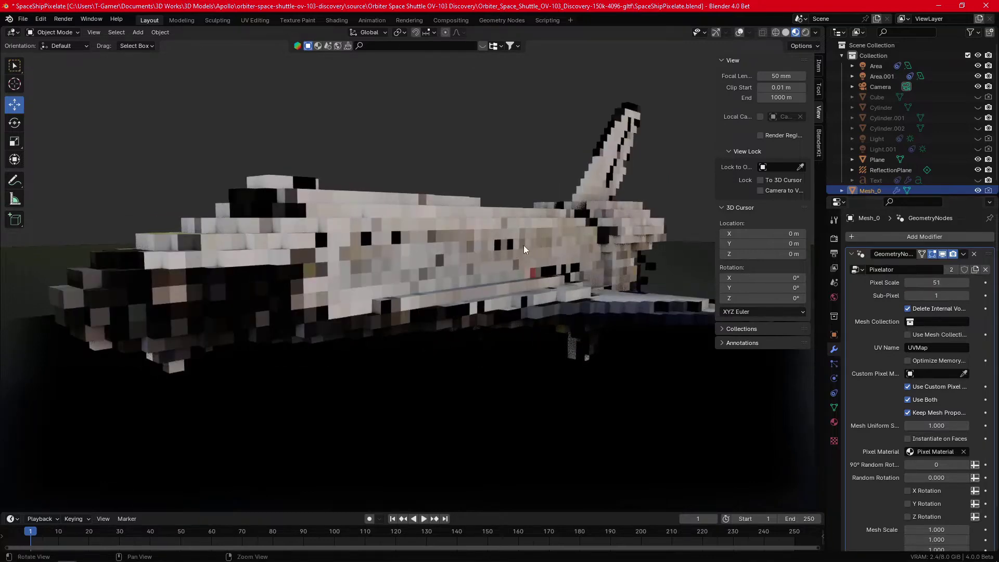
mouse_move(395, 223)
middle_down()
mouse_move(503, 239)
mouse_move(485, 235)
middle_up()
scroll(394, 221, up, 5)
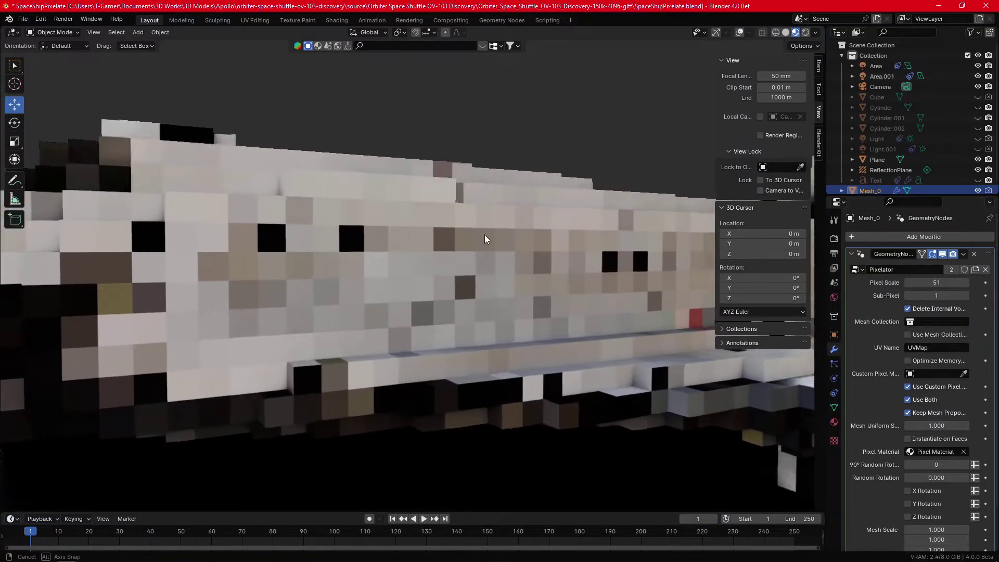
Raise Sub-Pixel to 4 and orbit to a three-quarter view of the shuttle
click(966, 295)
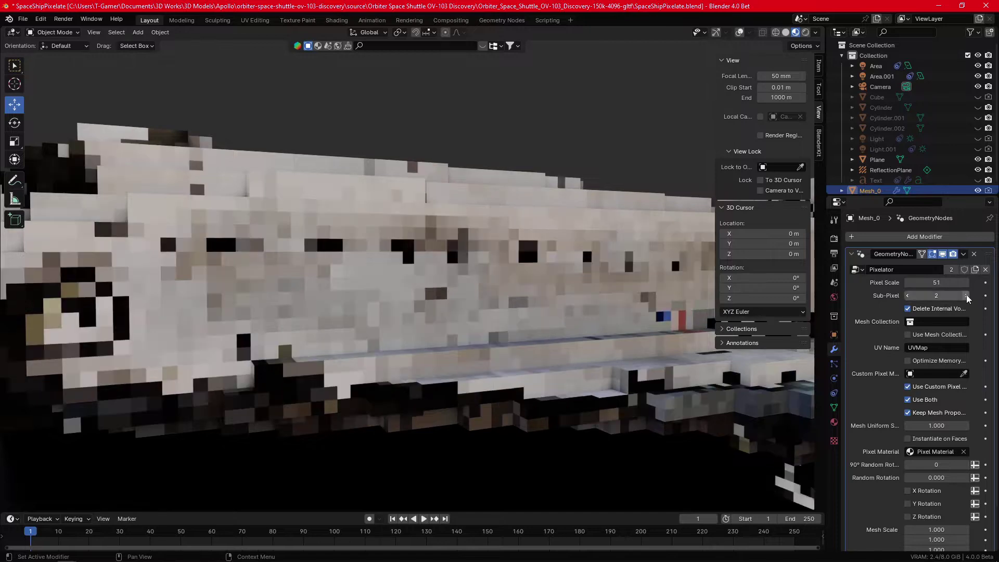
click(966, 295)
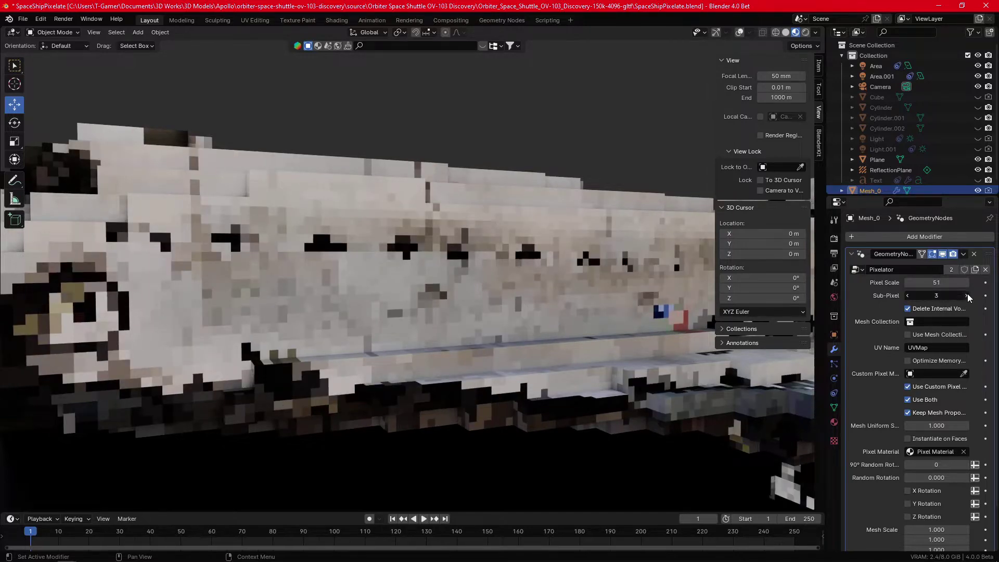
click(966, 295)
scroll(536, 258, down, 5)
middle_drag(533, 264, 559, 267)
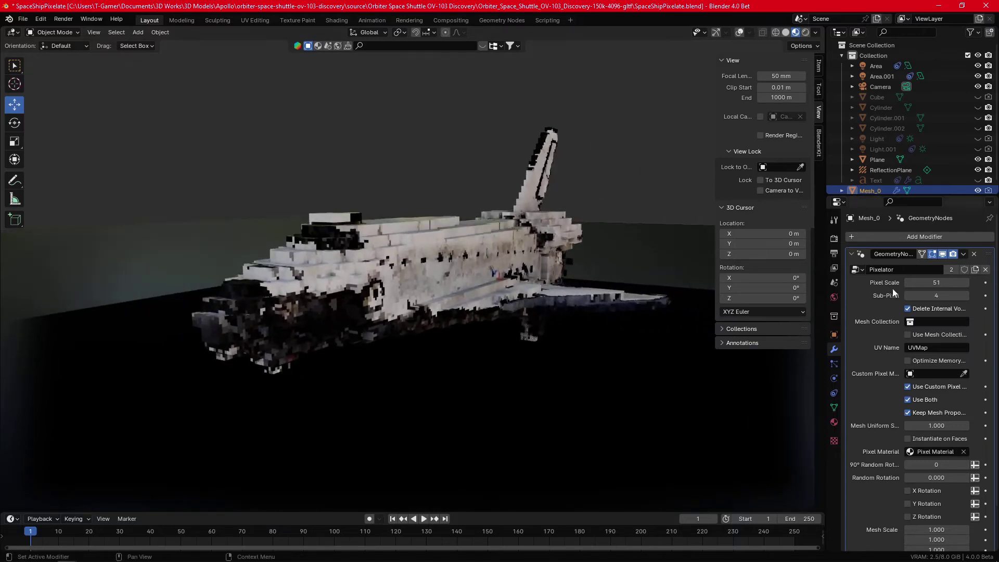
Lower Pixel Scale to 33 and settle Sub-Pixel at 1, orbiting to inspect
drag(936, 283, 890, 283)
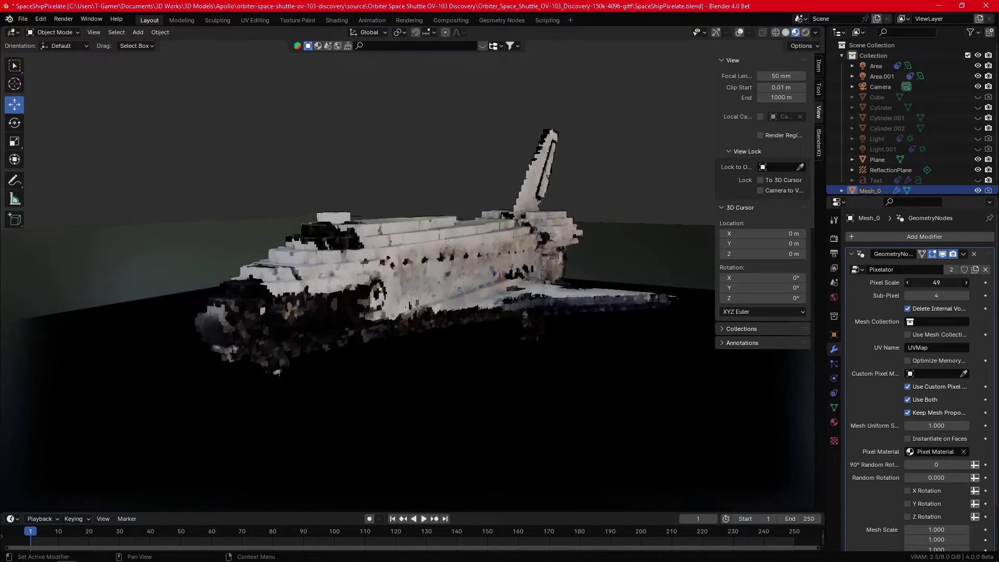
middle_drag(514, 270, 476, 271)
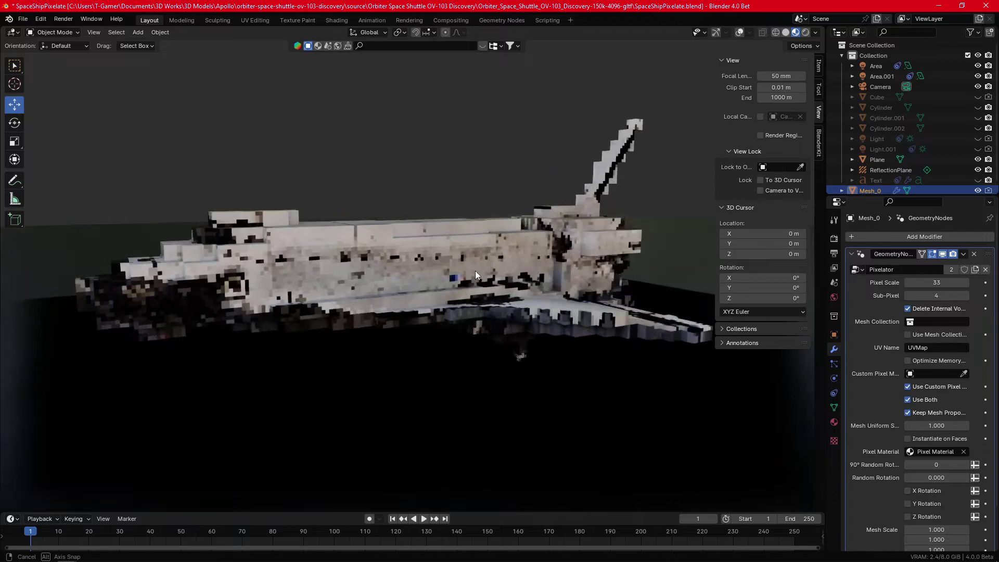
click(966, 294)
click(966, 295)
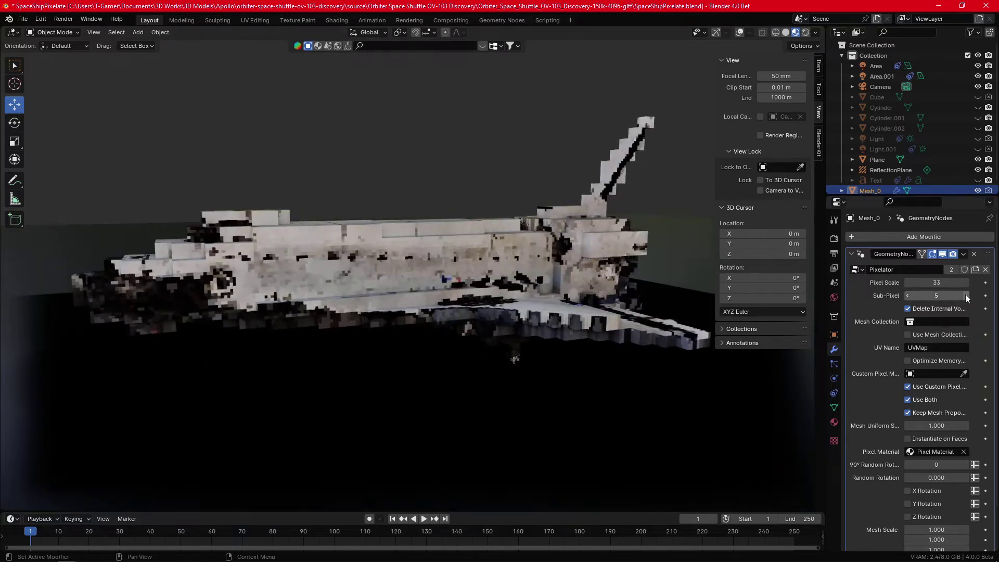
middle_drag(398, 257, 577, 265)
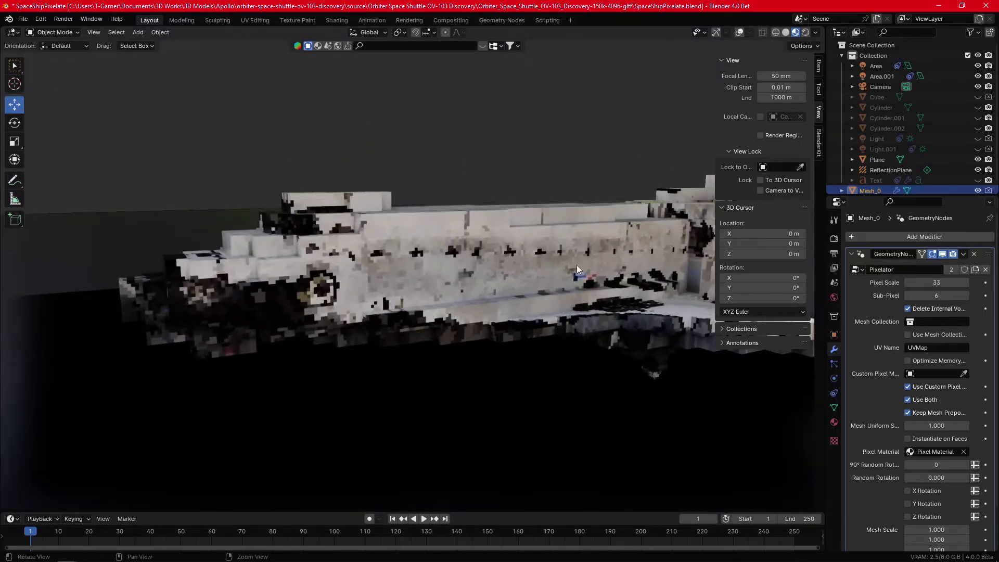
drag(936, 295, 916, 295)
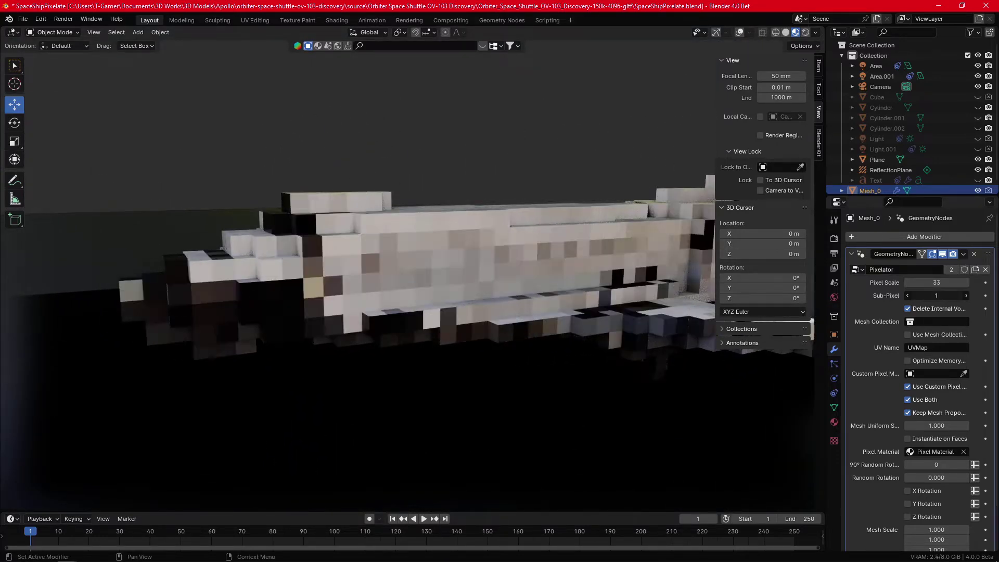
middle_drag(464, 254, 498, 254)
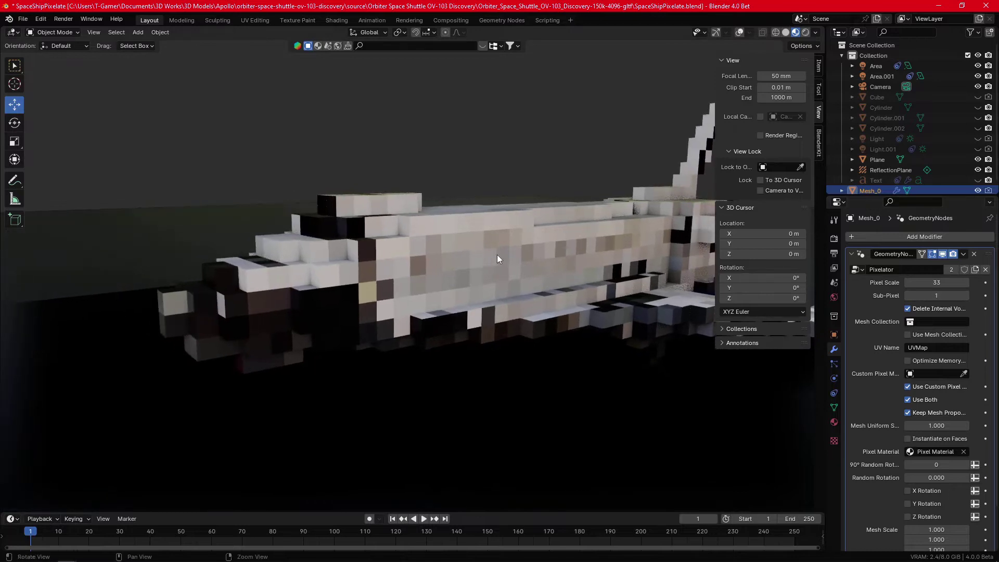
Set the Pixelator Custom Pixel Mesh to the Cube object
click(932, 374)
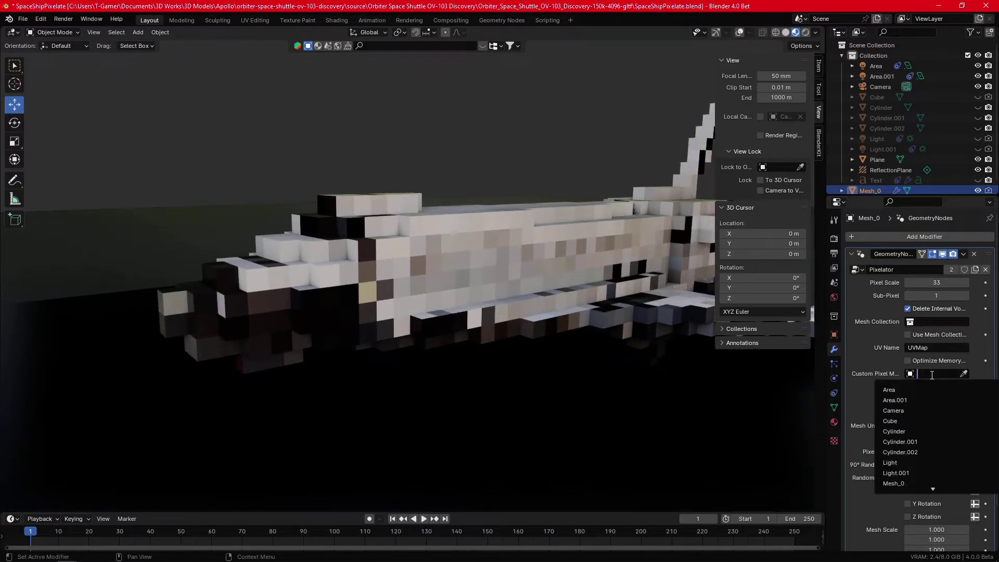
click(898, 421)
scroll(508, 306, up, 2)
scroll(492, 270, up, 2)
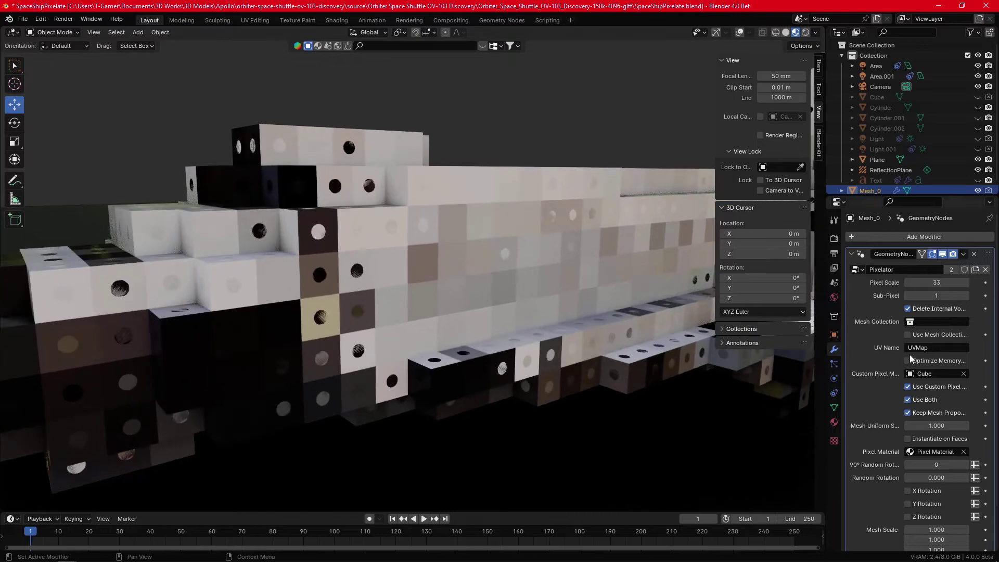
Turn off Use Both and enlarge the pixel cubes to Mesh Uniform Scale 1.270
click(908, 400)
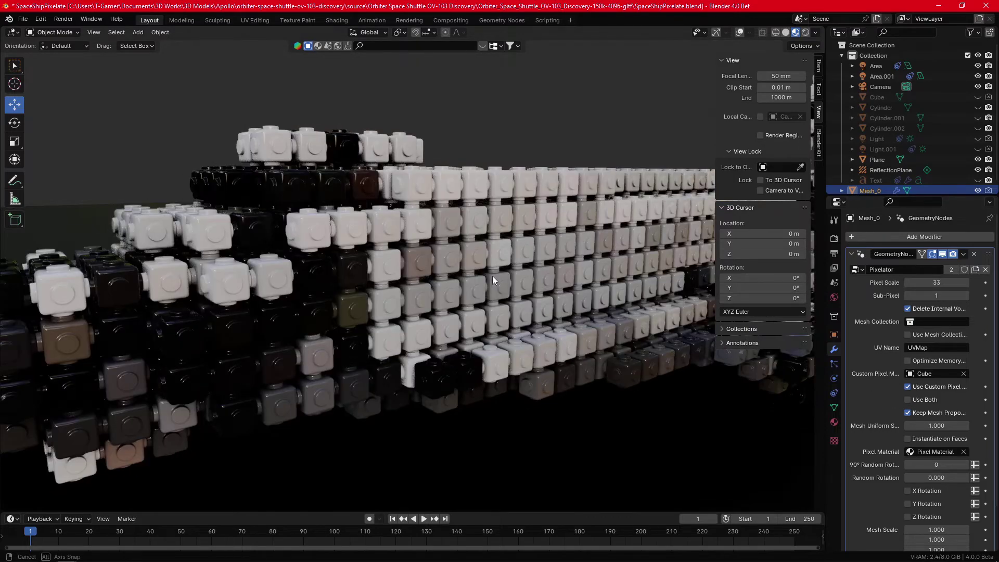
mouse_move(493, 276)
middle_down()
mouse_move(506, 276)
mouse_move(465, 273)
mouse_move(561, 325)
mouse_move(433, 239)
mouse_move(428, 223)
mouse_move(523, 273)
middle_up()
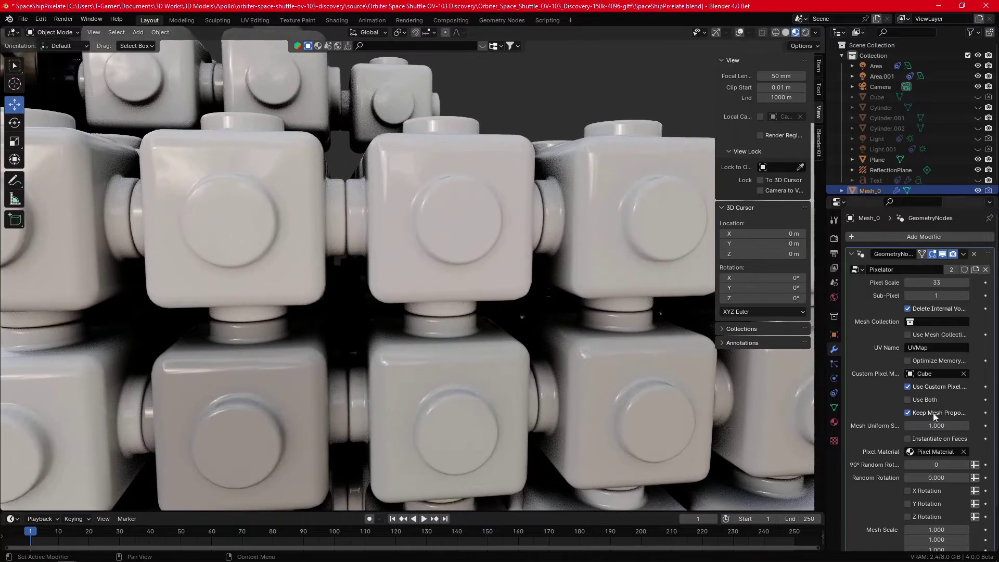
scroll(937, 468, down, 2)
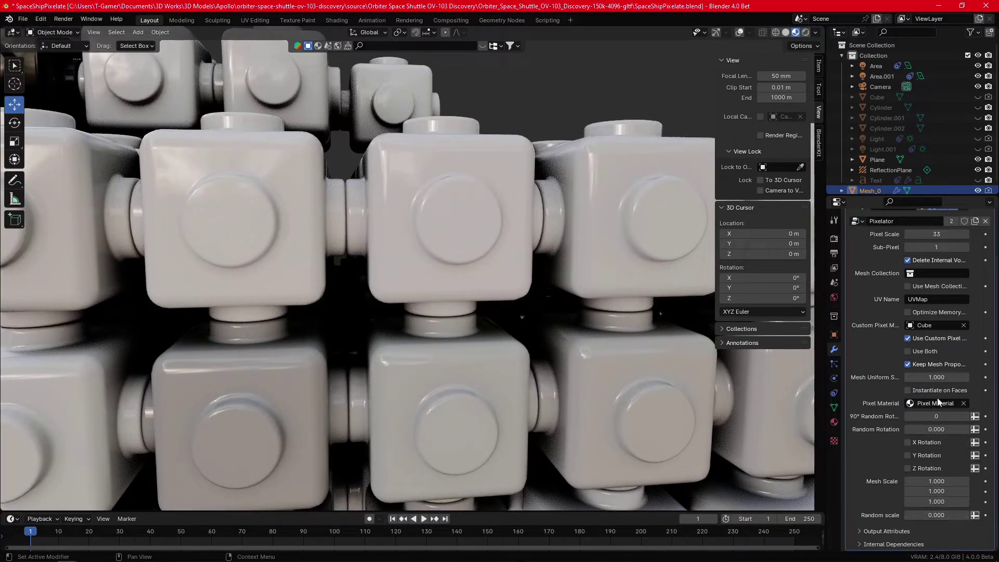
drag(937, 378, 968, 378)
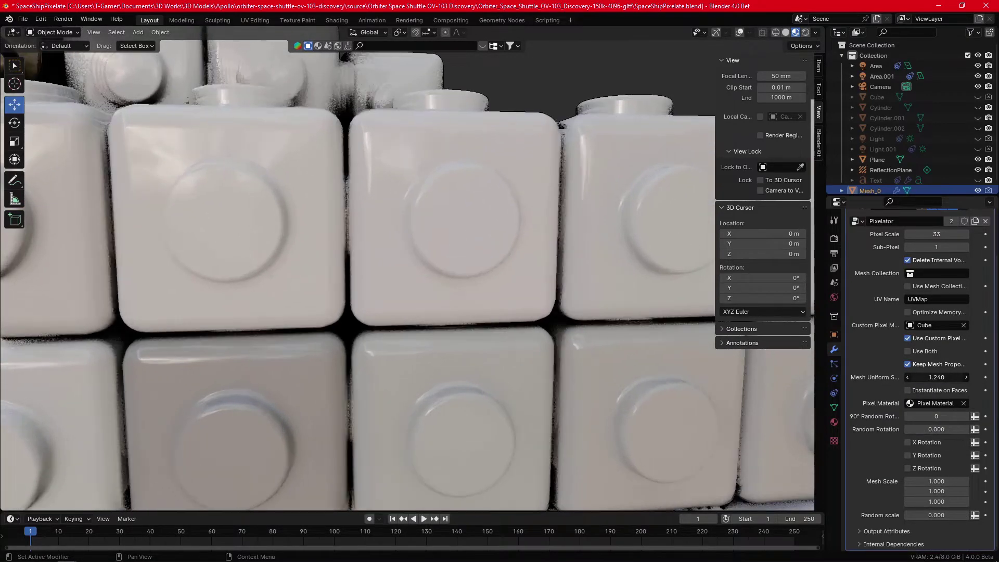
scroll(460, 272, down, 5)
Raise Pixel Scale to 62 and orbit around the finer stud-cube shuttle
scroll(454, 276, down, 3)
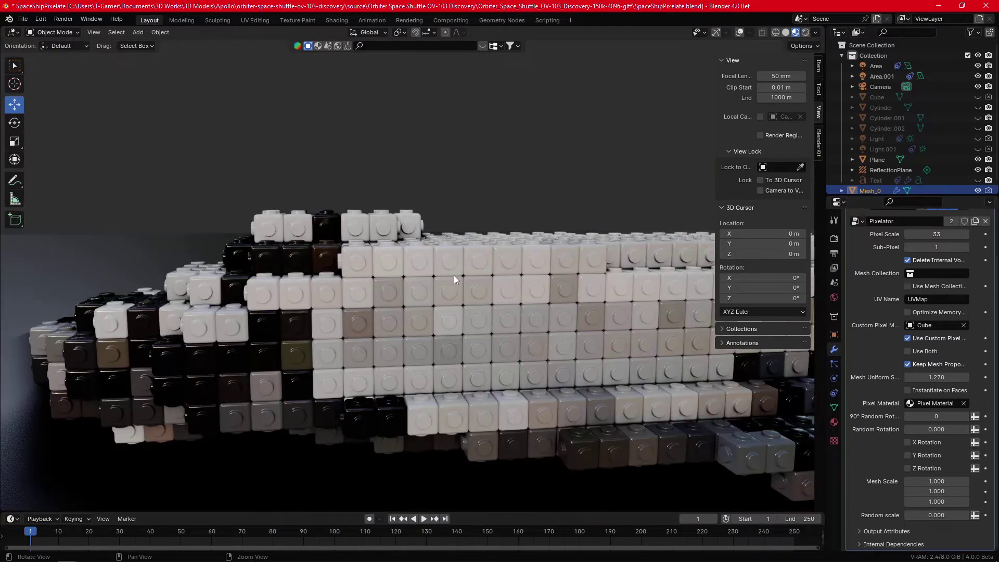
scroll(475, 275, down, 2)
mouse_move(476, 274)
middle_down()
mouse_move(551, 283)
mouse_move(488, 250)
mouse_move(501, 281)
middle_up()
drag(936, 234, 968, 234)
scroll(495, 279, up, 2)
scroll(468, 261, up, 2)
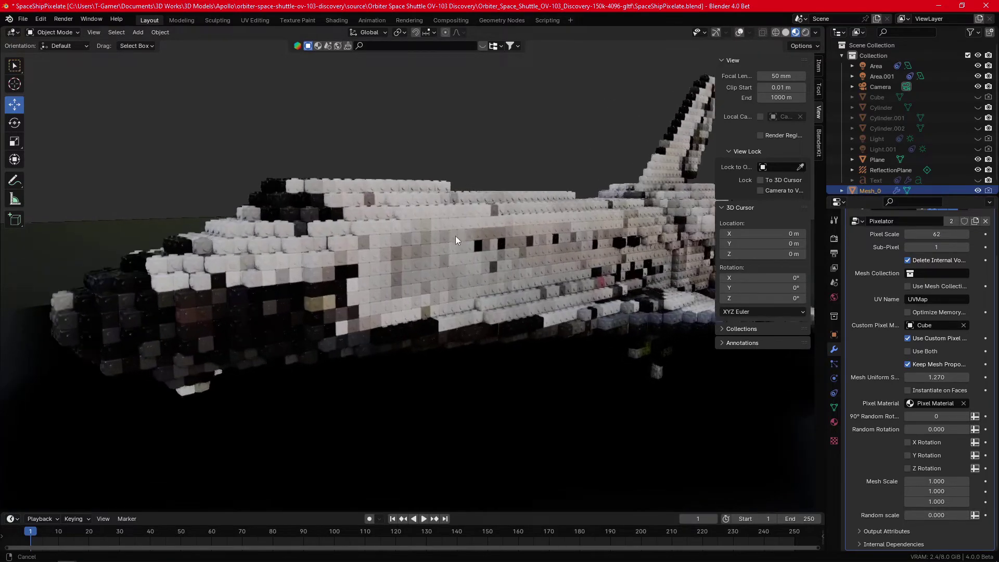
scroll(455, 236, up, 4)
mouse_move(541, 236)
middle_down()
mouse_move(357, 253)
mouse_move(654, 250)
mouse_move(664, 223)
mouse_move(526, 246)
mouse_move(554, 238)
mouse_move(538, 237)
mouse_move(541, 282)
mouse_move(531, 276)
middle_up()
Add a 2 m plane, Plane.001, at the world origin
click(137, 32)
mouse_move(153, 43)
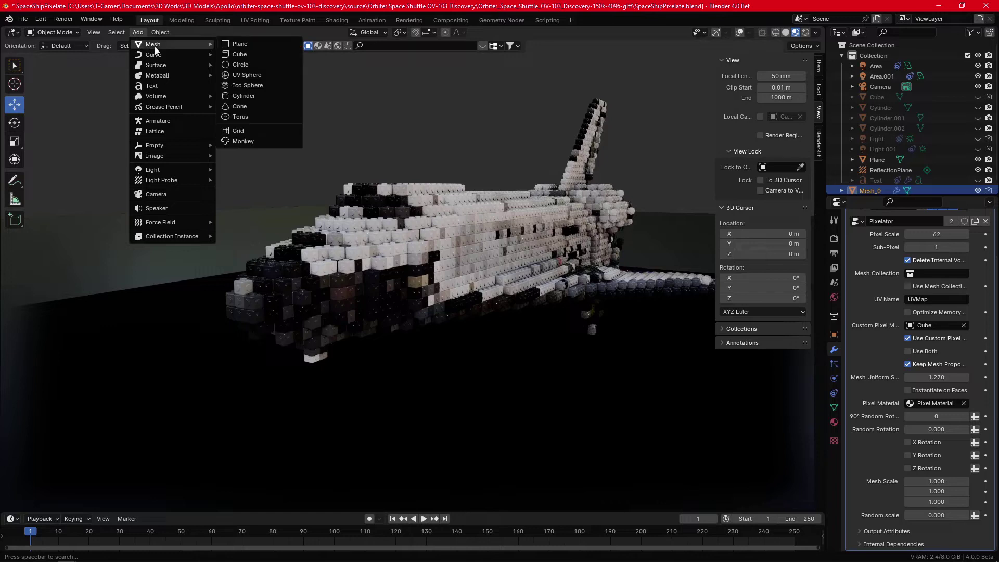
click(247, 45)
scroll(983, 189, down, 1)
Hide the shuttle Mesh_0 and switch the viewport to Solid shading
click(979, 184)
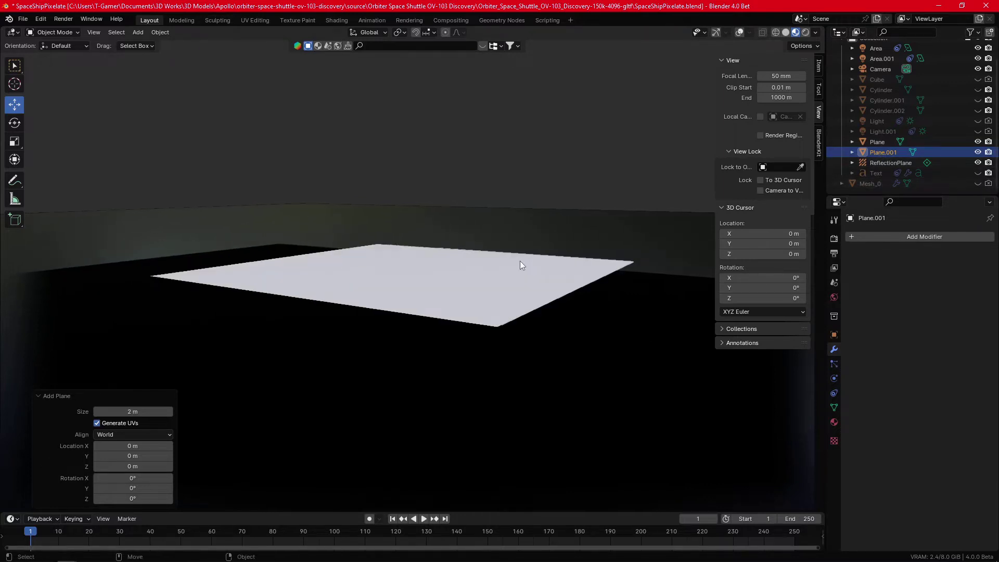
middle_drag(480, 286, 439, 276)
click(439, 276)
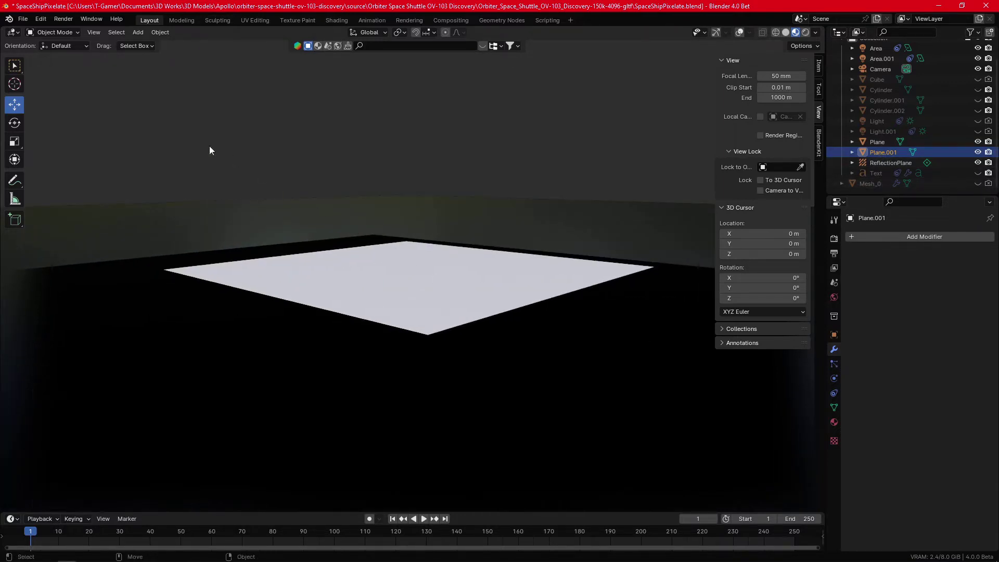
click(61, 34)
click(786, 32)
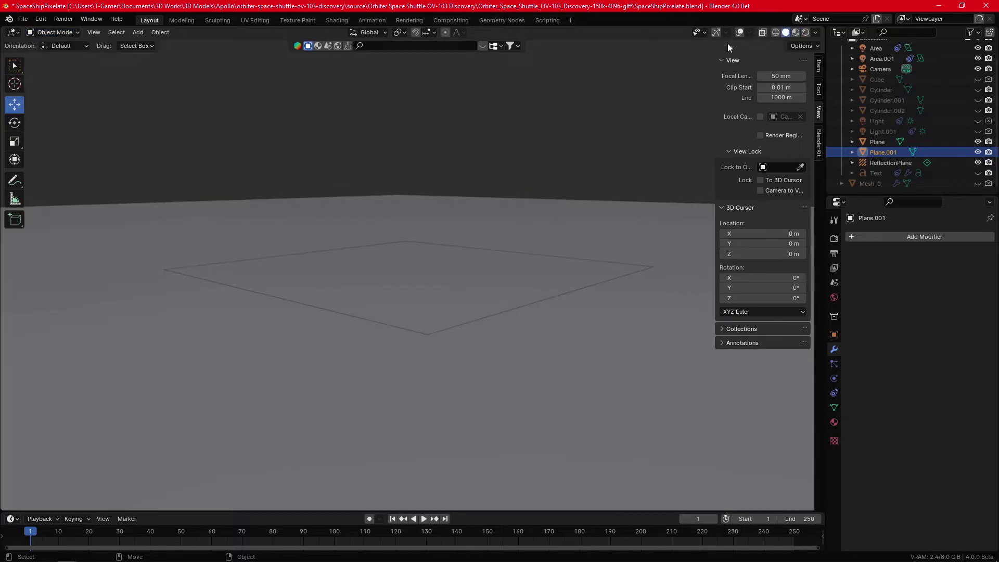
Enter Edit Mode on Plane.001 with overlays on and add a cylinder
click(54, 33)
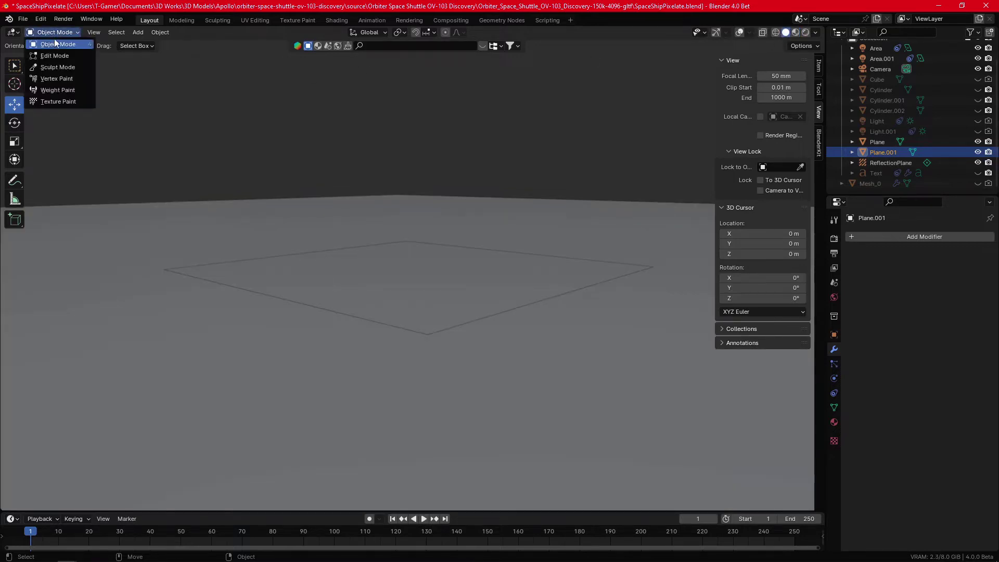
click(54, 54)
click(723, 32)
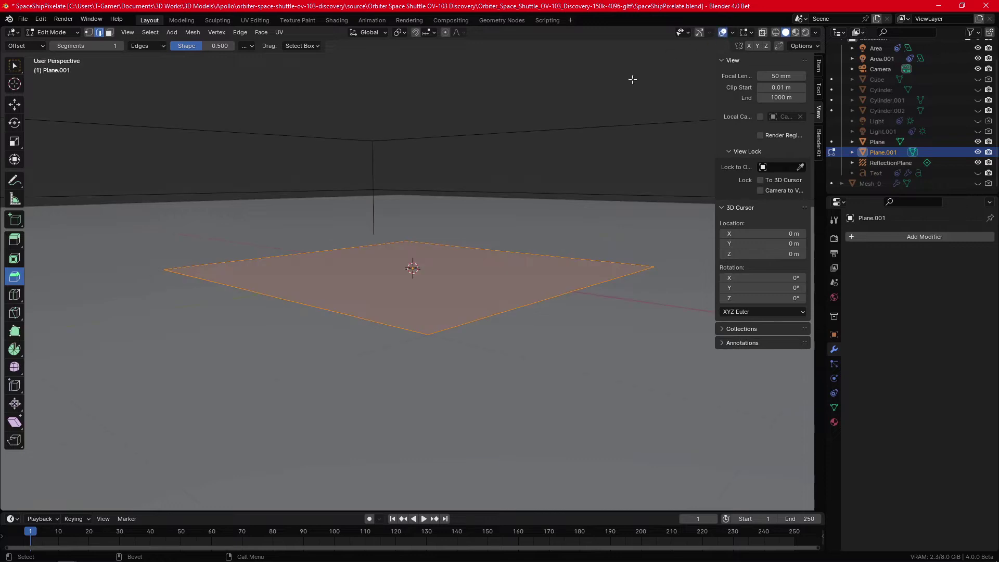
click(172, 32)
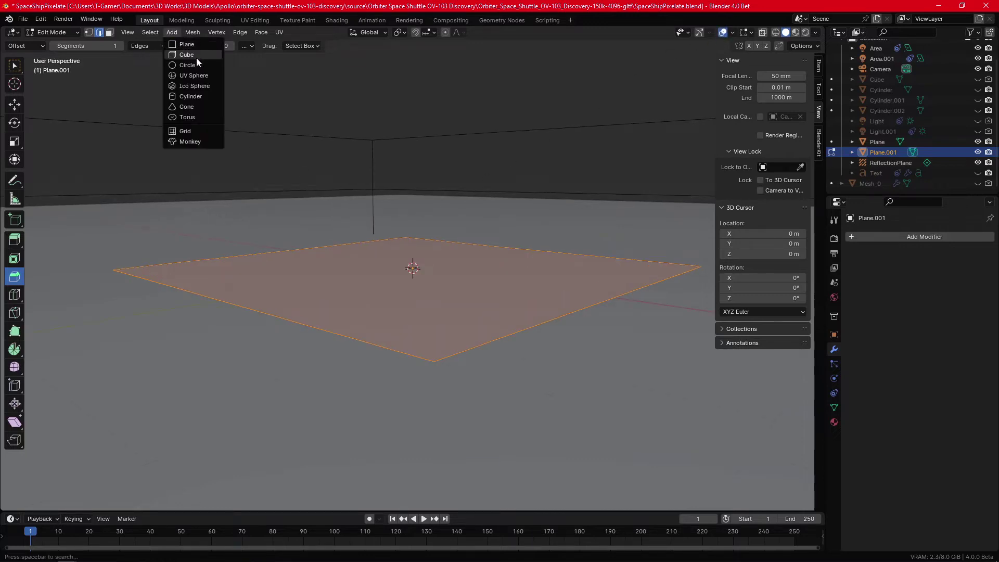
click(197, 96)
scroll(392, 185, down, 3)
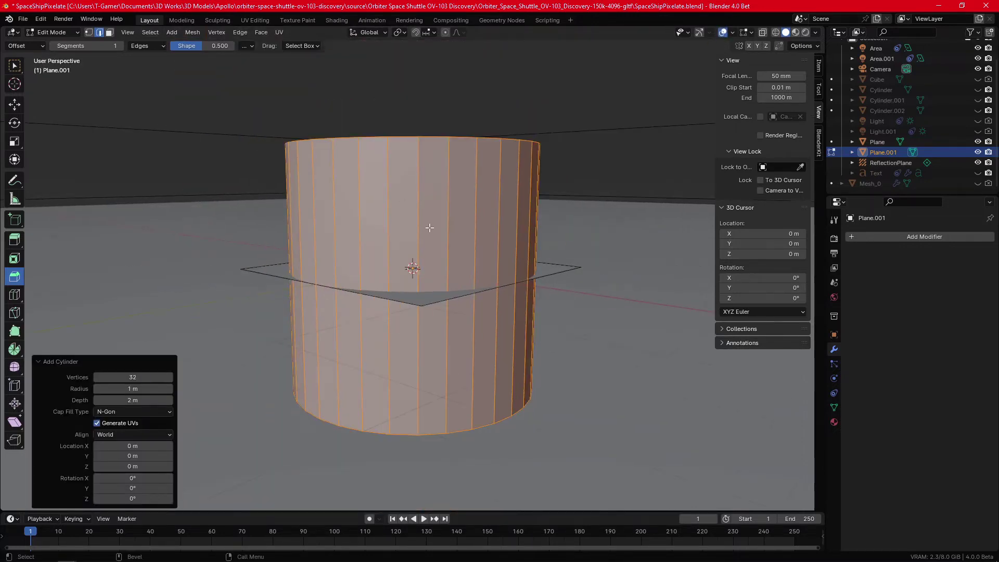
Scale the cylinder down to about 0.406 and return to Object Mode
key(shift+space)
key(s)
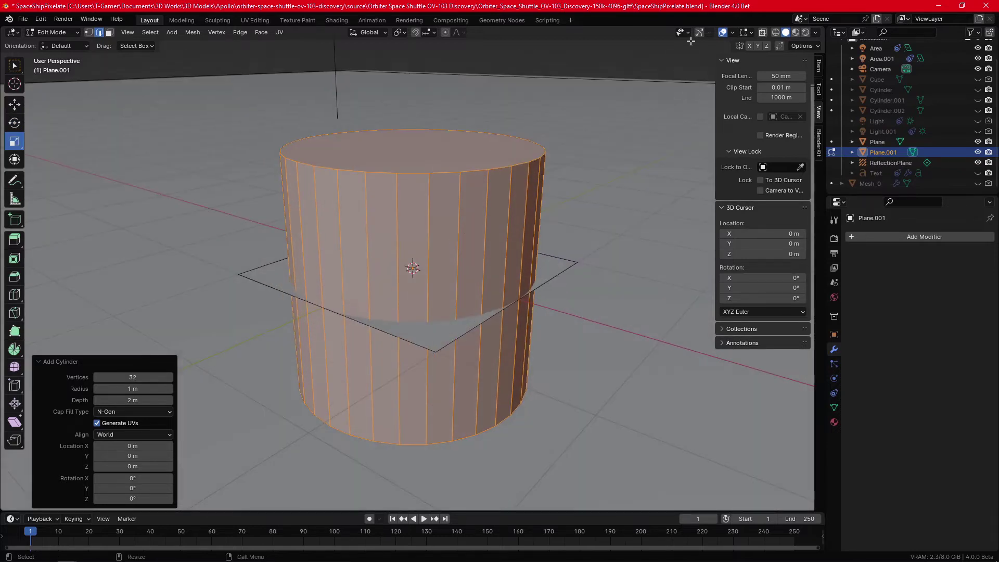
key(ctrl+grave)
middle_drag(457, 241, 462, 206)
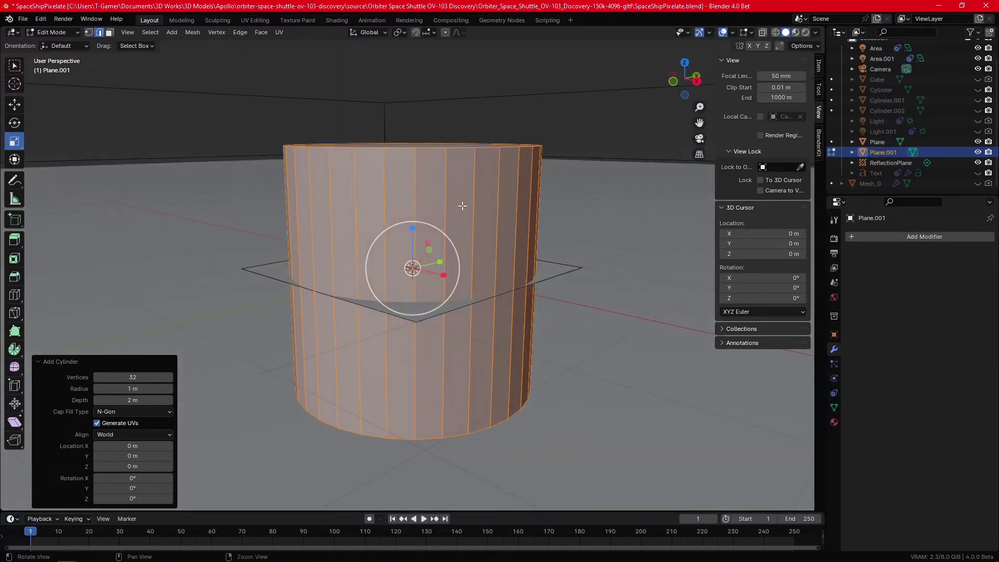
drag(457, 250, 420, 255)
click(41, 33)
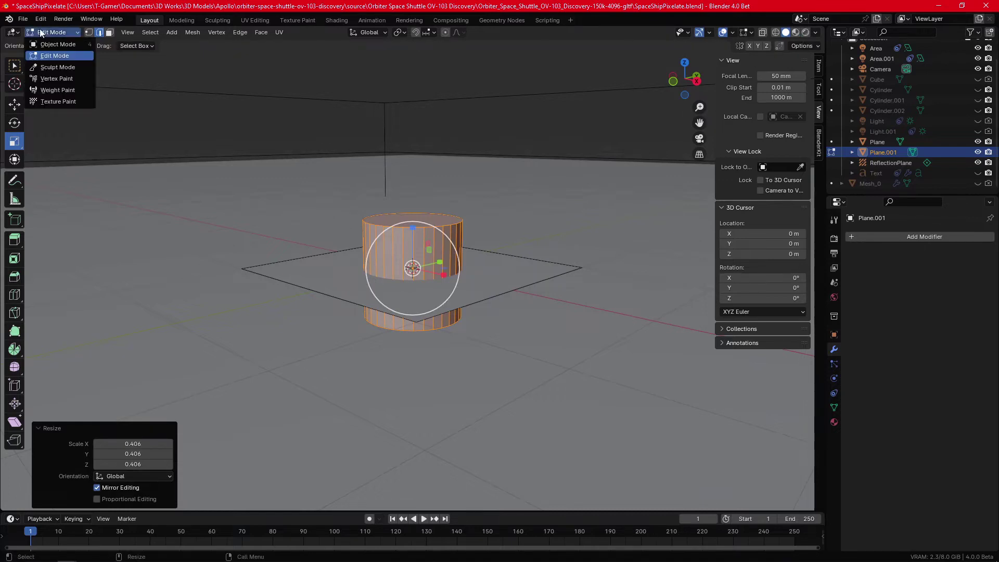
click(57, 44)
middle_drag(316, 154, 382, 158)
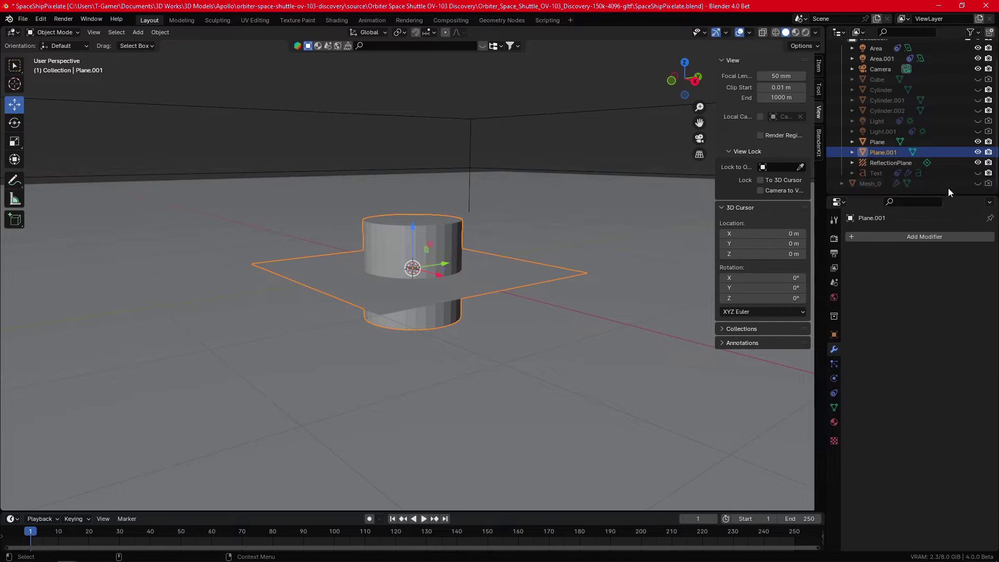
Unhide Mesh_0, select it, and frame the view closely on the voxel shuttle
click(978, 183)
mouse_move(632, 211)
middle_down()
mouse_move(489, 184)
mouse_move(220, 167)
middle_up()
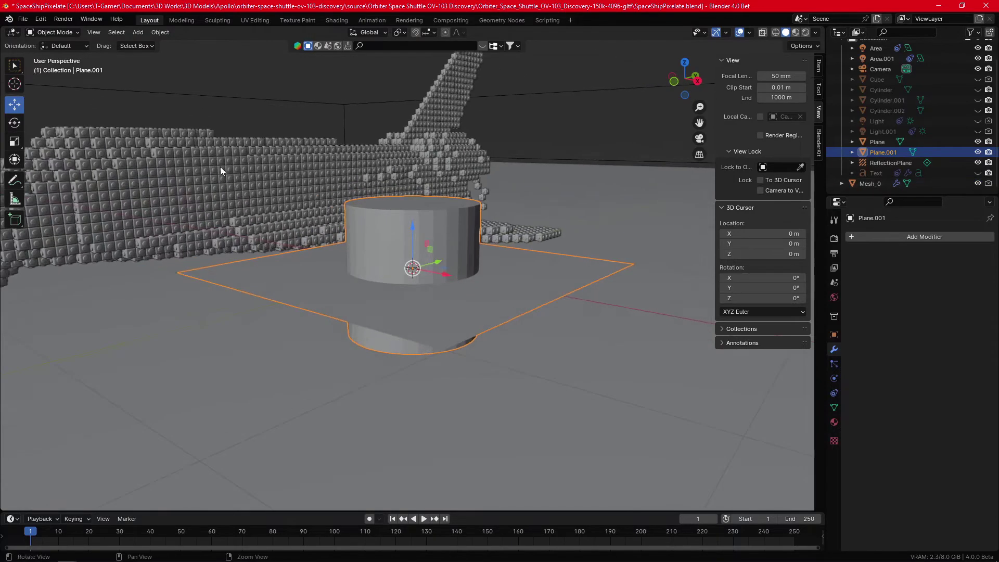
click(192, 161)
key(KP_Decimal)
right_click(281, 266)
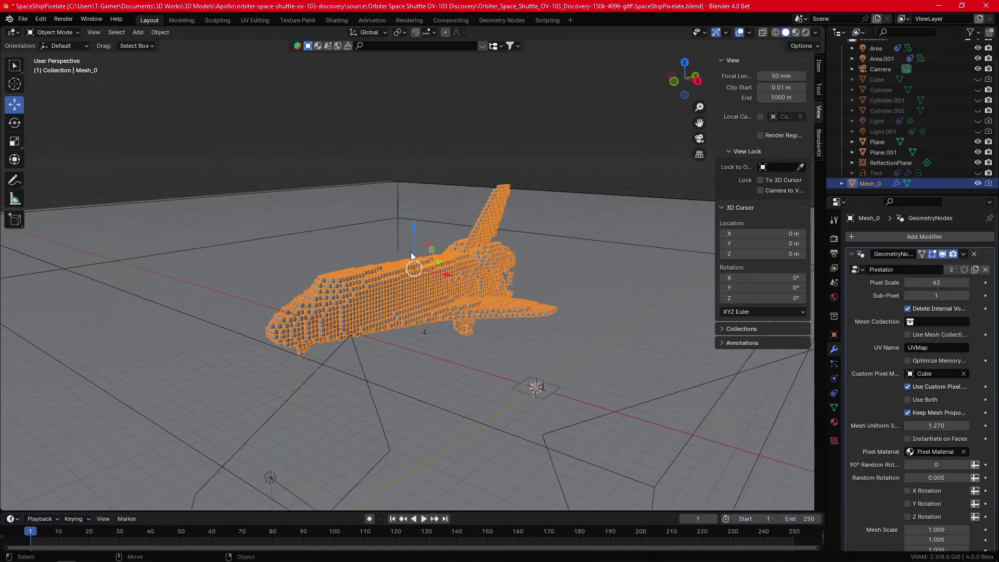
mouse_move(390, 333)
ctrl+middle_down()
mouse_move(423, 227)
mouse_move(540, 183)
mouse_move(472, 204)
mouse_move(540, 220)
mouse_move(507, 225)
mouse_move(526, 232)
ctrl+middle_up()
Set the Pixelator Custom Pixel Mesh to Plane.001
scroll(922, 320, down, 1)
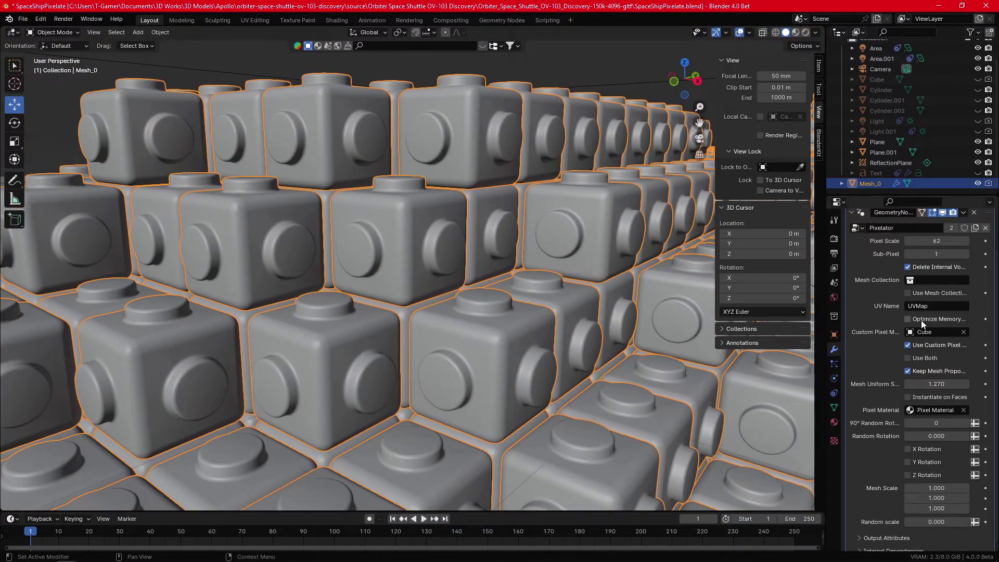
scroll(921, 320, down, 2)
click(938, 327)
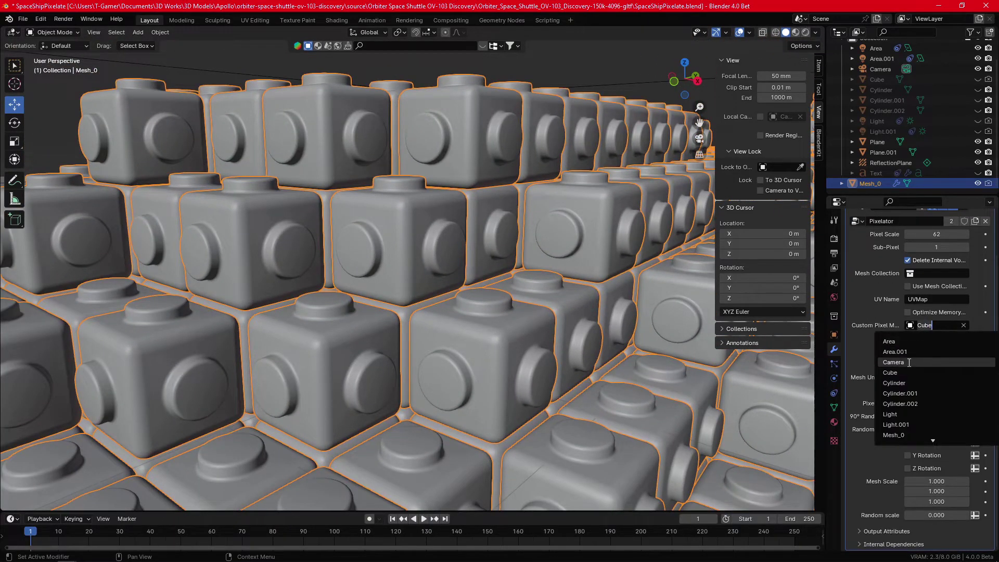
scroll(906, 431, down, 2)
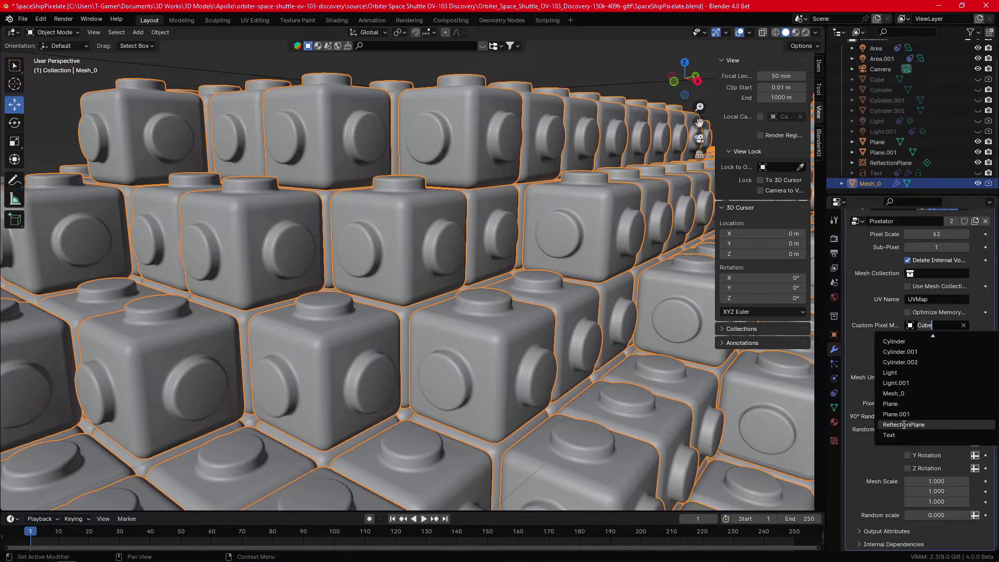
click(904, 419)
ctrl+middle_drag(537, 214, 520, 199)
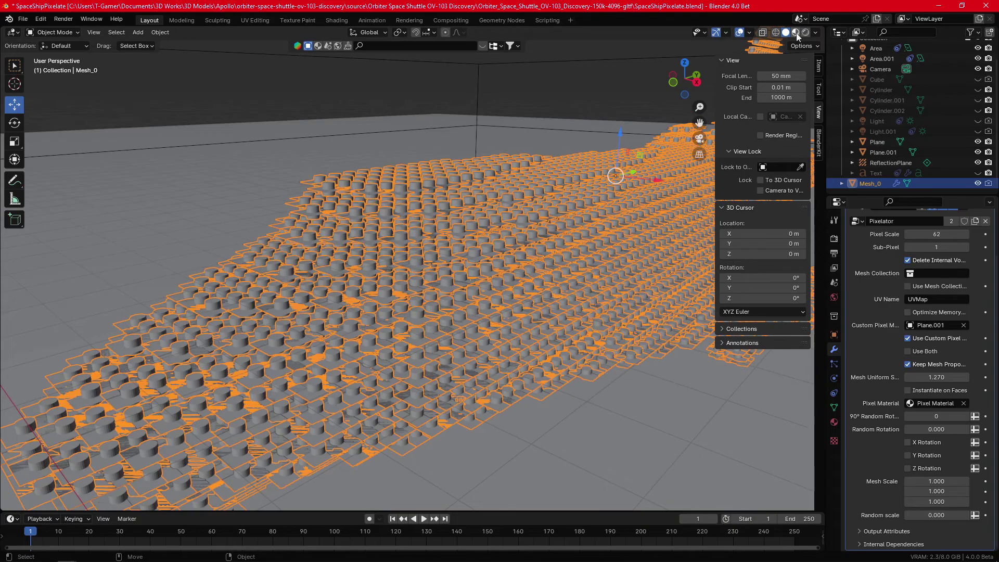
Switch to Material Preview shading and enable Instantiate on Faces
click(796, 32)
ctrl+middle_drag(486, 150, 500, 180)
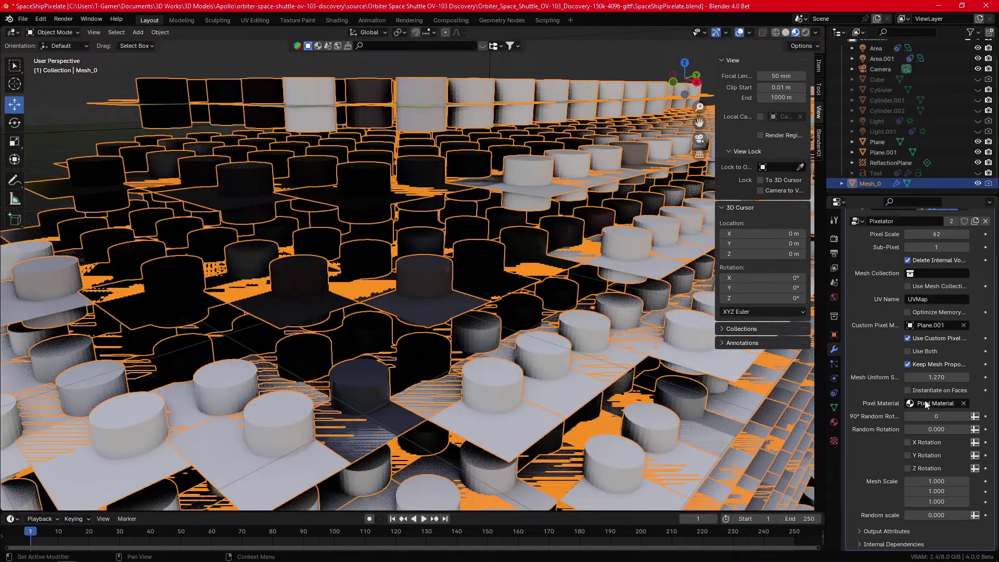
click(908, 391)
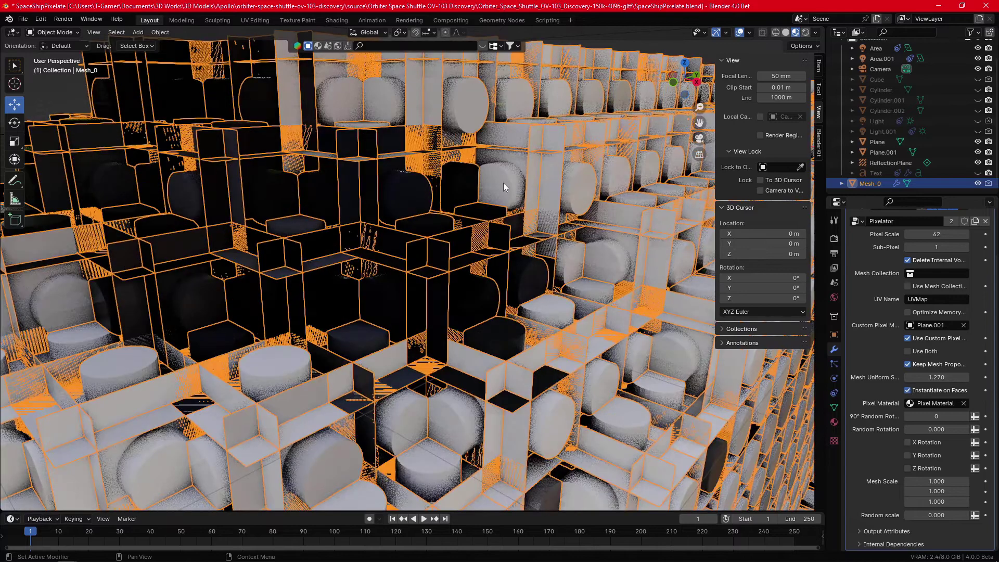
scroll(506, 192, down, 6)
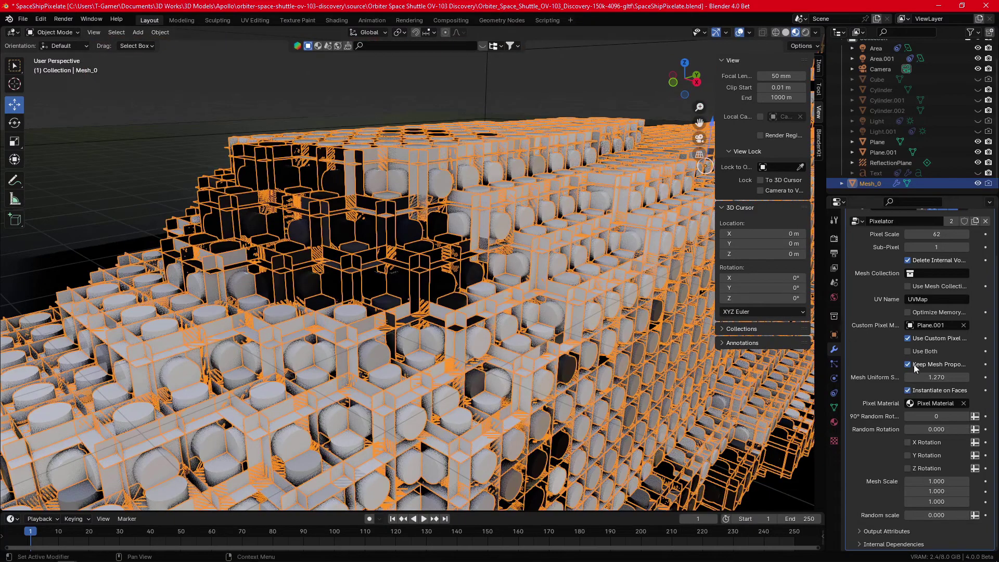
Set Mesh Uniform Scale to 1 and turn off Keep Mesh Proportions
click(939, 378)
text(1)
key(Return)
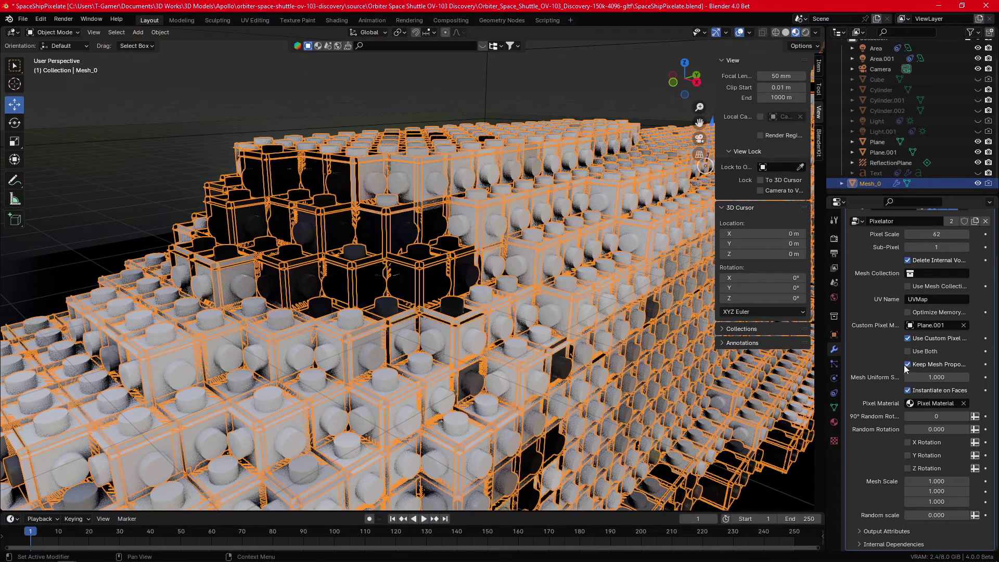
click(908, 364)
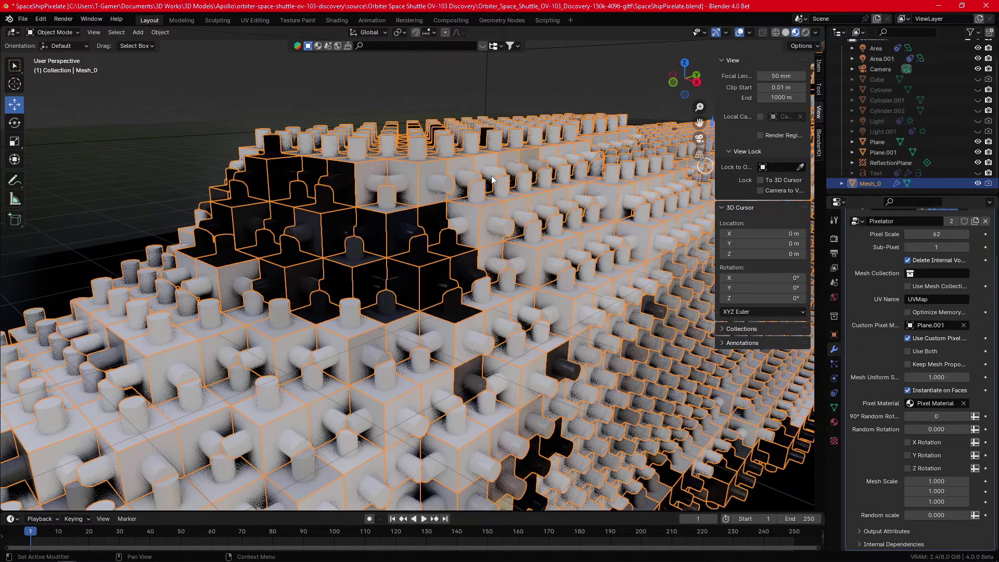
mouse_move(493, 191)
shift+middle_down()
mouse_move(596, 159)
mouse_move(532, 173)
mouse_move(536, 203)
shift+middle_up()
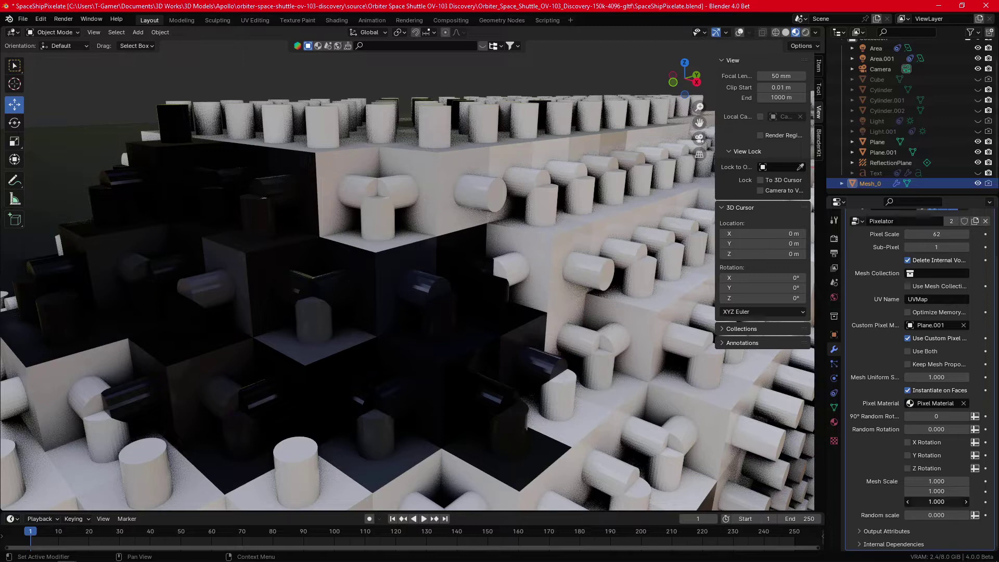
Flatten the pixel mesh to Mesh Scale Z 0.310 and inspect the brick-like shuttle
mouse_move(937, 502)
mouse_down()
mouse_move(916, 501)
mouse_move(932, 501)
mouse_up()
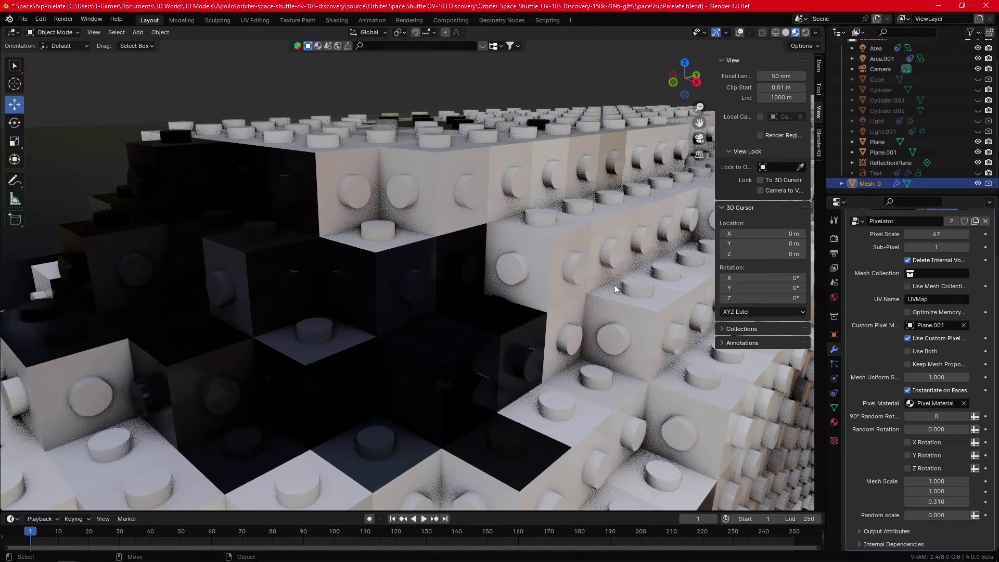
scroll(614, 285, down, 8)
middle_drag(595, 283, 573, 249)
scroll(573, 249, up, 2)
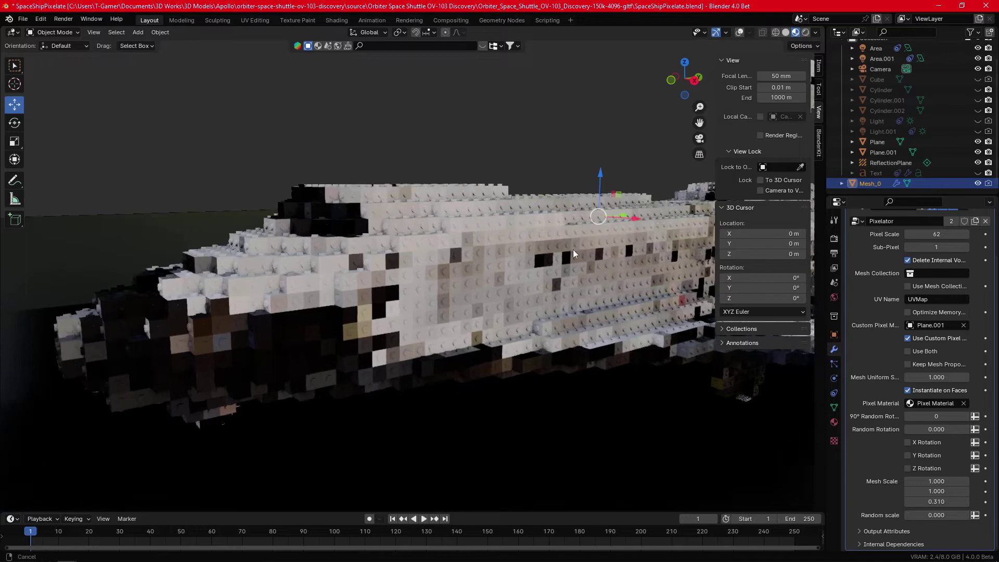
scroll(567, 236, up, 3)
scroll(564, 229, up, 3)
scroll(565, 229, up, 3)
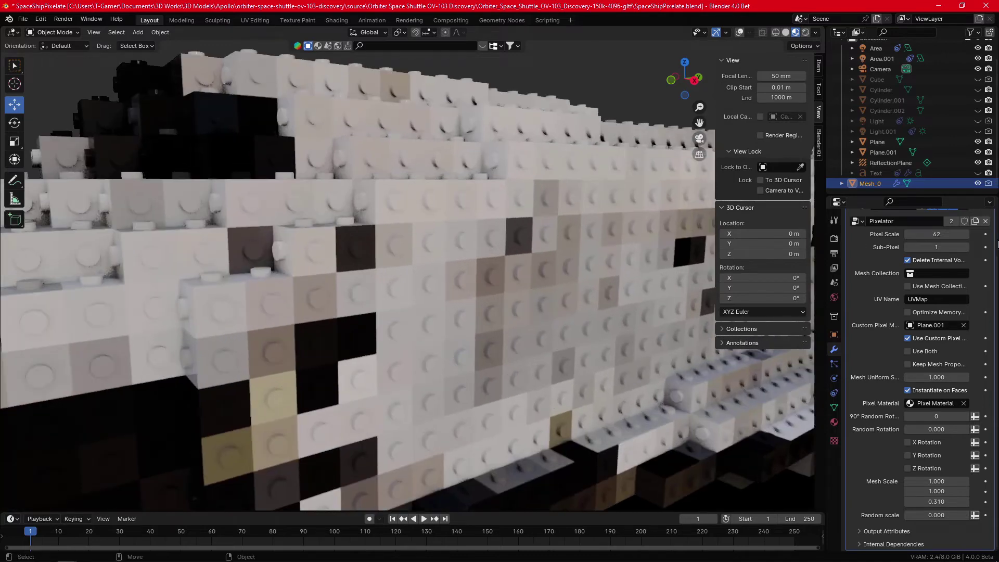
Raise Sub-Pixel from 1 to 3 and switch the viewport to Rendered shading
click(967, 248)
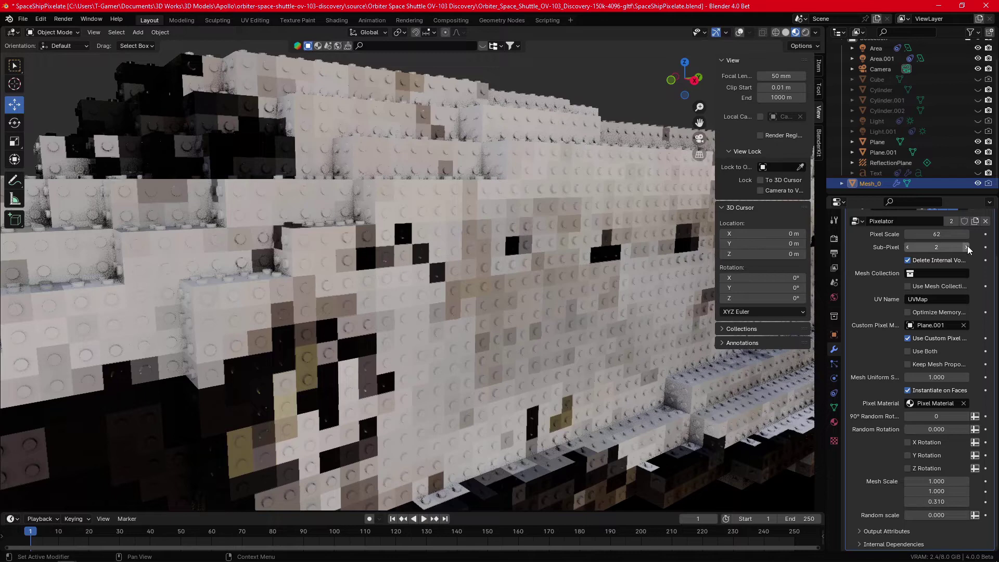
click(967, 248)
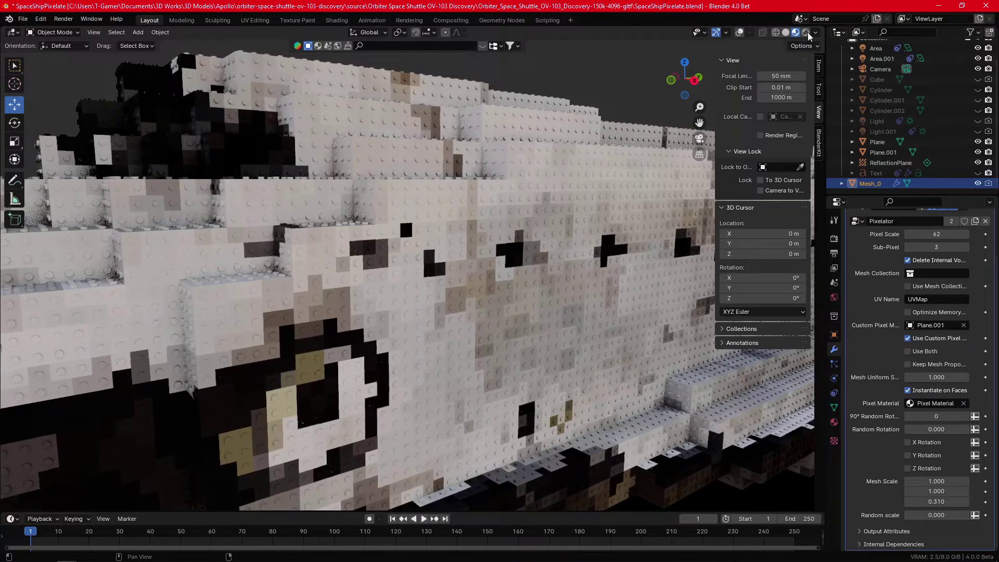
click(807, 32)
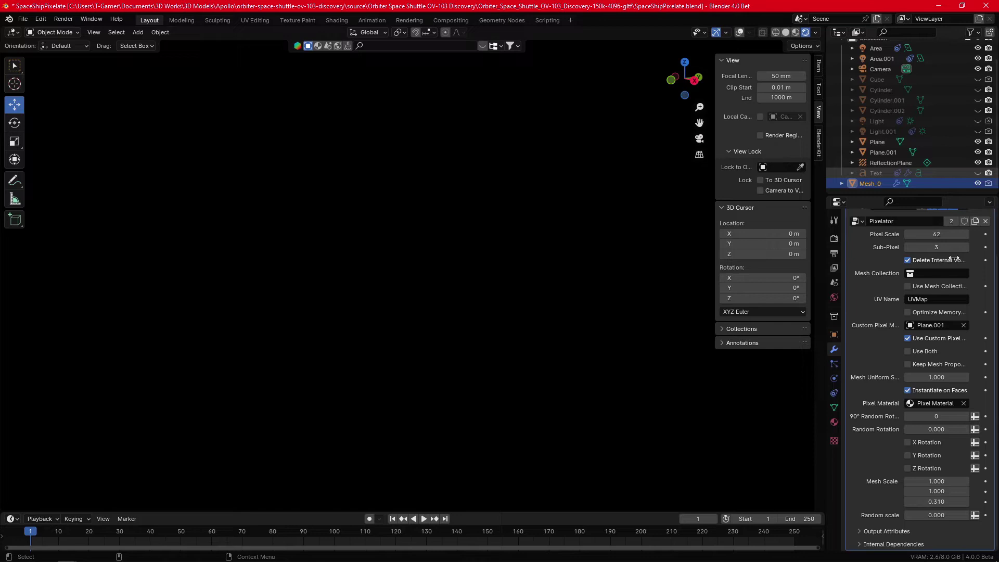
Collapse and re-expand the GeometryNodes modifier panel
scroll(954, 257, up, 3)
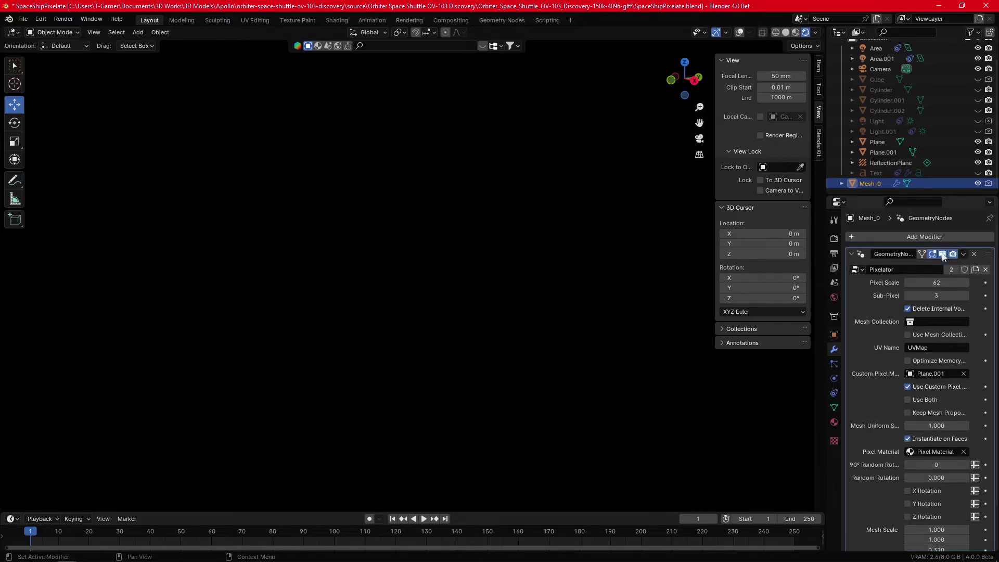
click(943, 256)
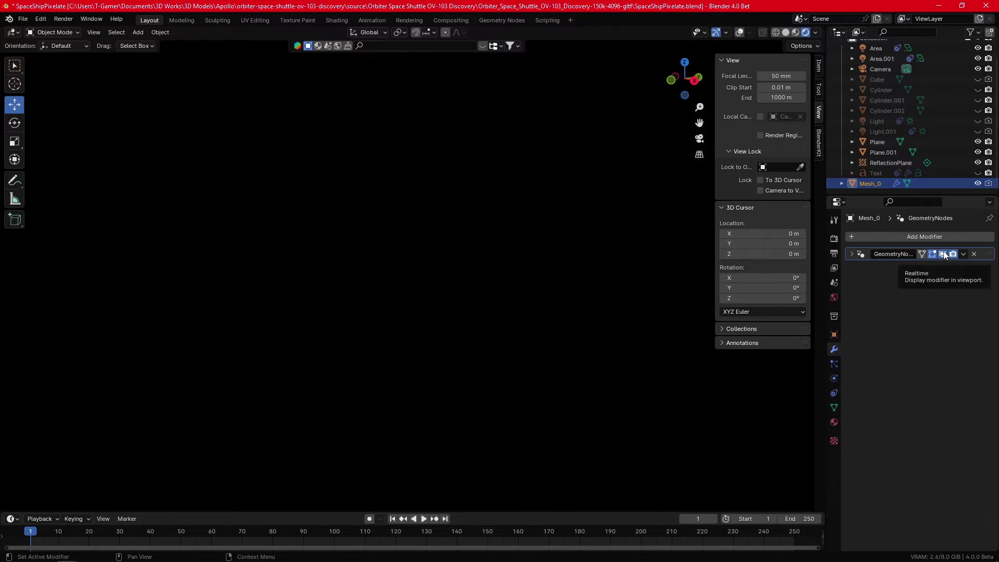
click(851, 254)
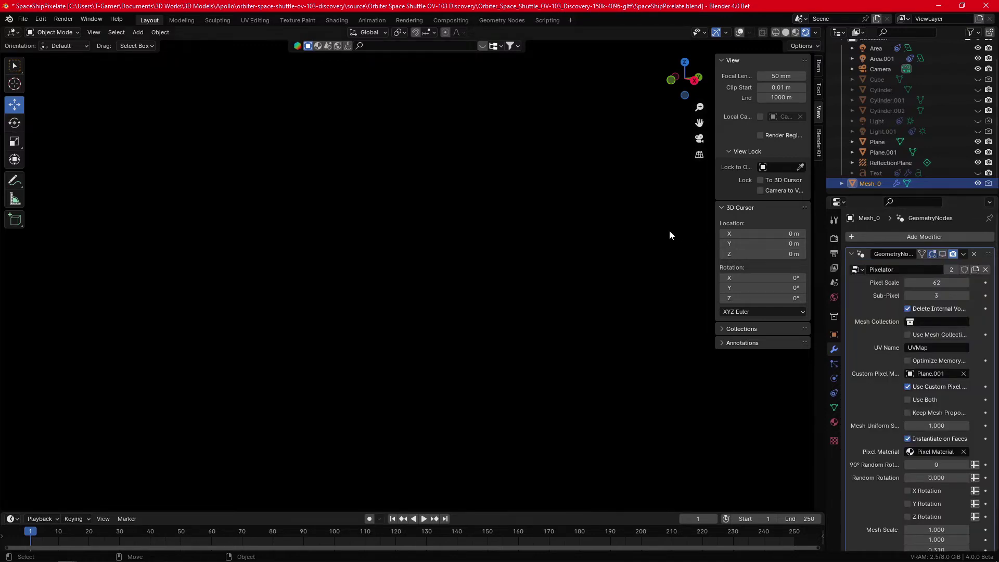
Switch the render engine to Cycles
click(834, 239)
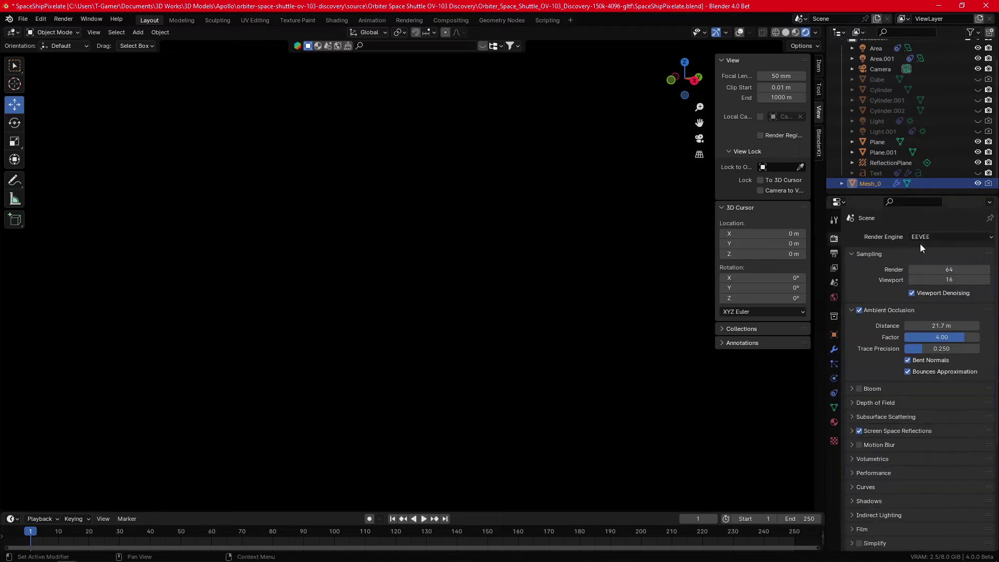
click(924, 237)
click(921, 271)
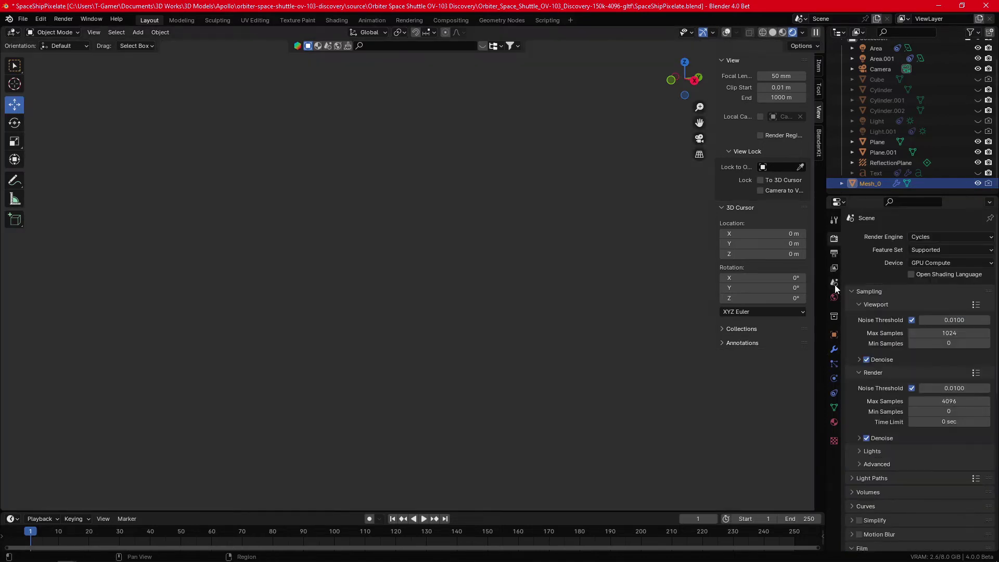
click(834, 351)
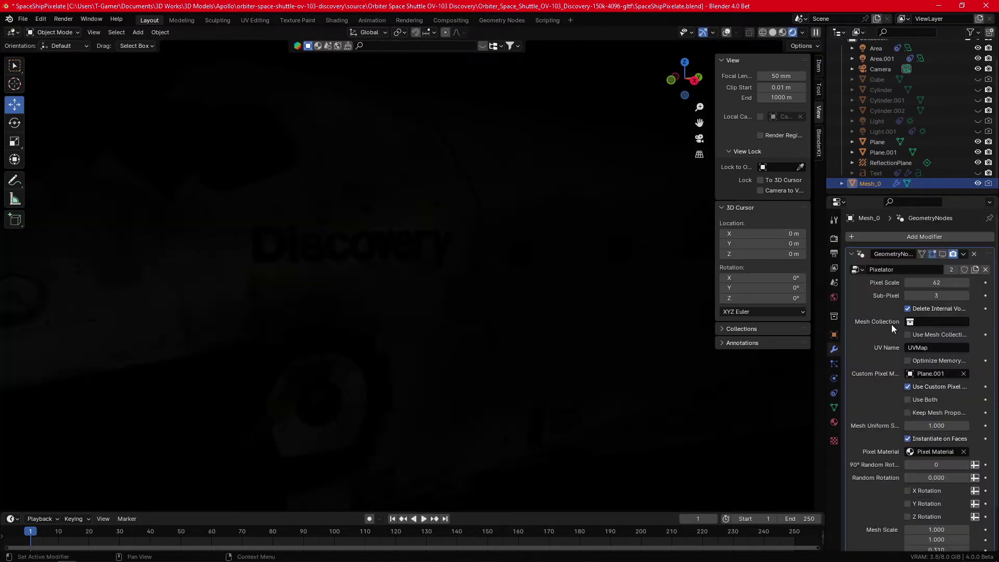
mouse_move(929, 322)
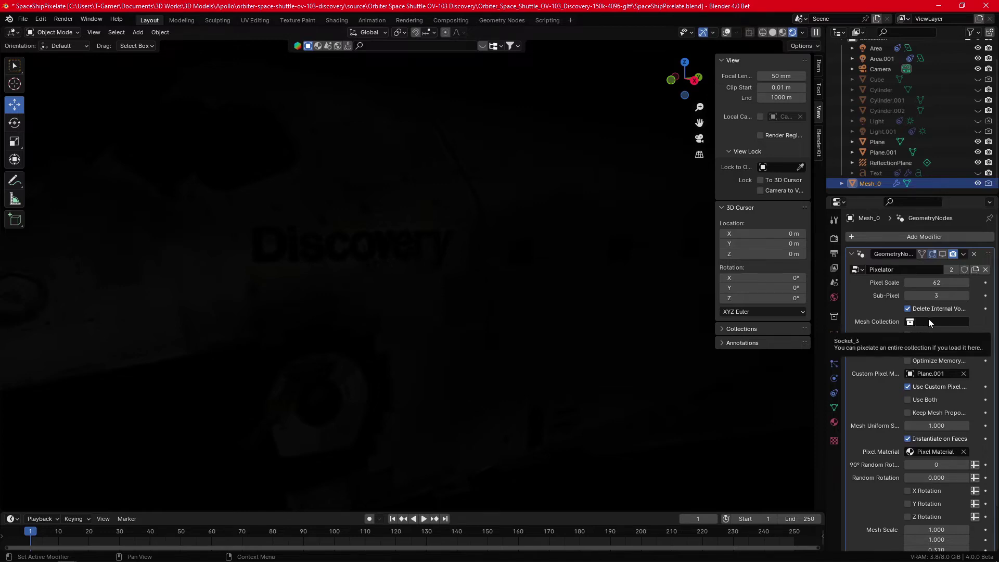
click(936, 282)
text(5)
key(Return)
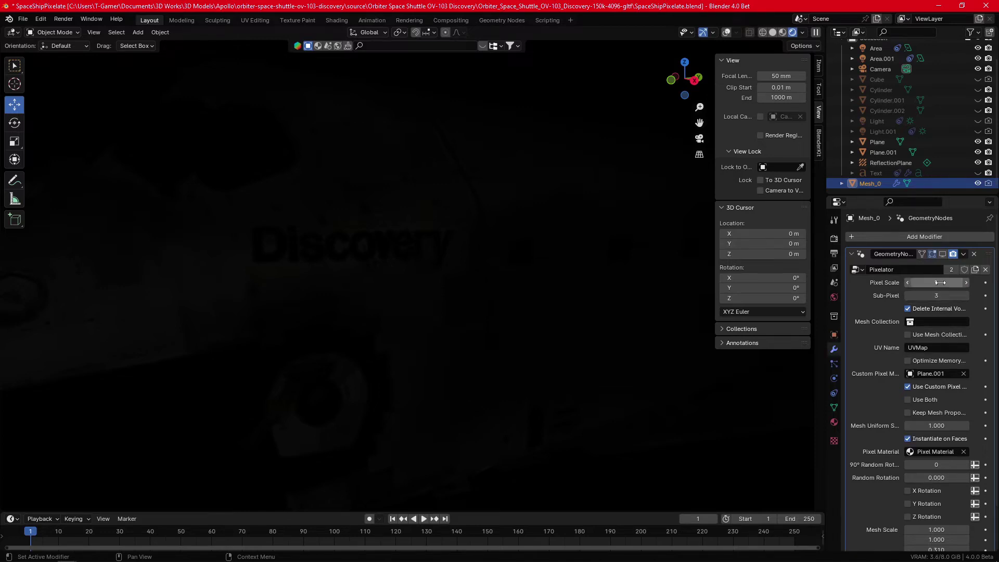
Light the viewport with an HDRI by unchecking Scene Lights and Scene World
click(804, 32)
click(744, 118)
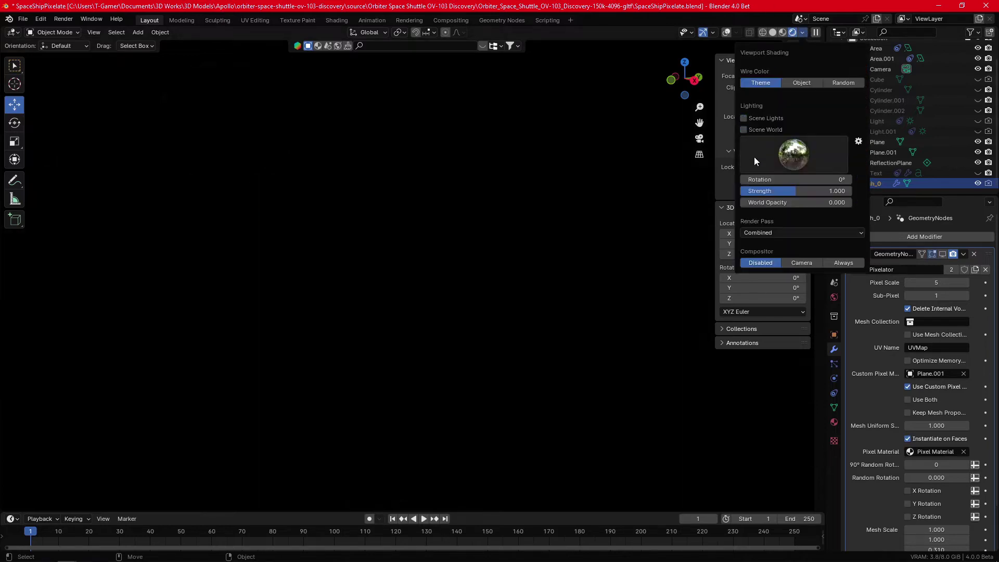
scroll(579, 198, down, 3)
Show the Pixelator in the viewport and raise Pixel Scale to 46
scroll(580, 199, down, 4)
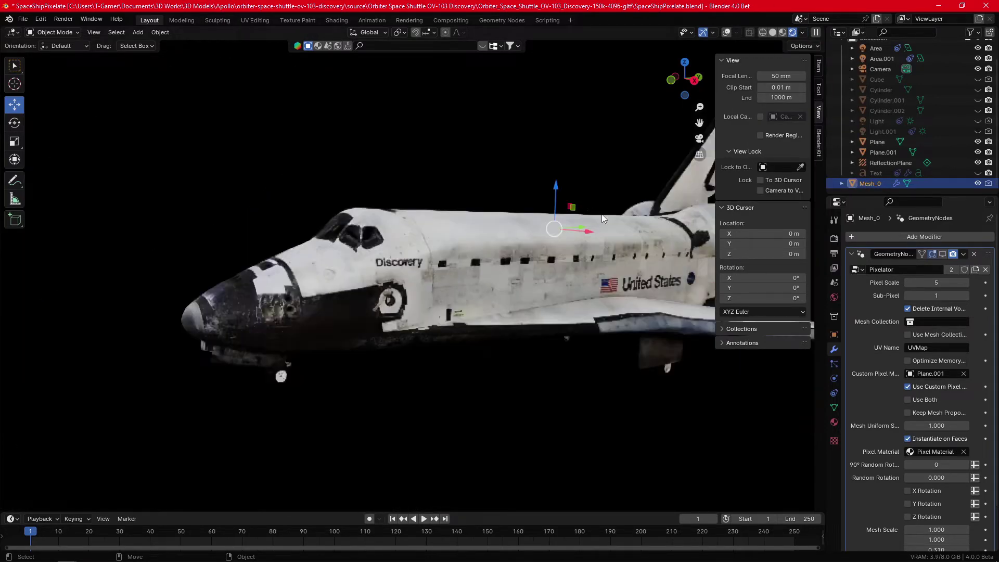
drag(936, 282, 922, 282)
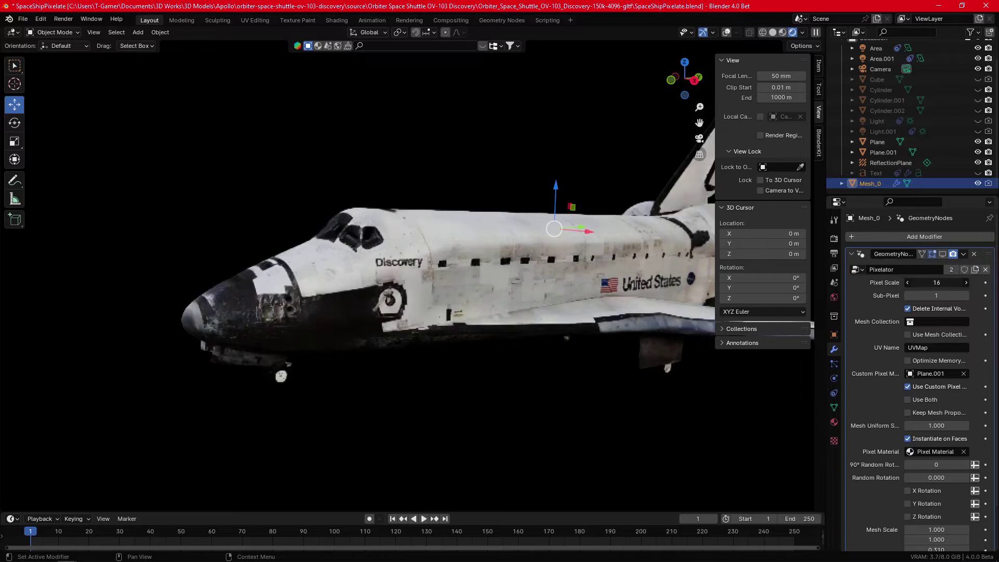
click(942, 256)
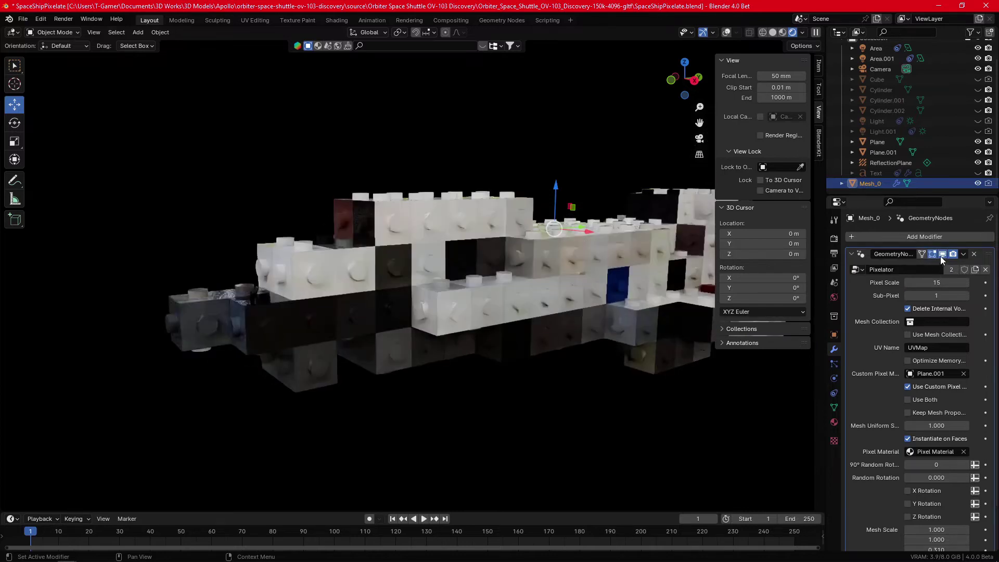
mouse_move(936, 282)
mouse_down()
mouse_move(958, 283)
mouse_move(940, 282)
mouse_up()
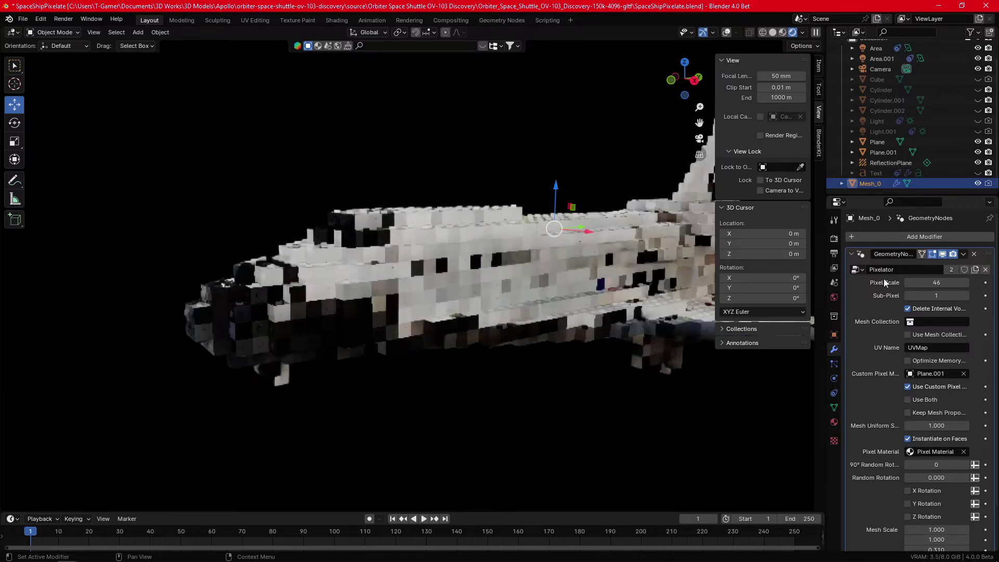
middle_drag(396, 249, 461, 232)
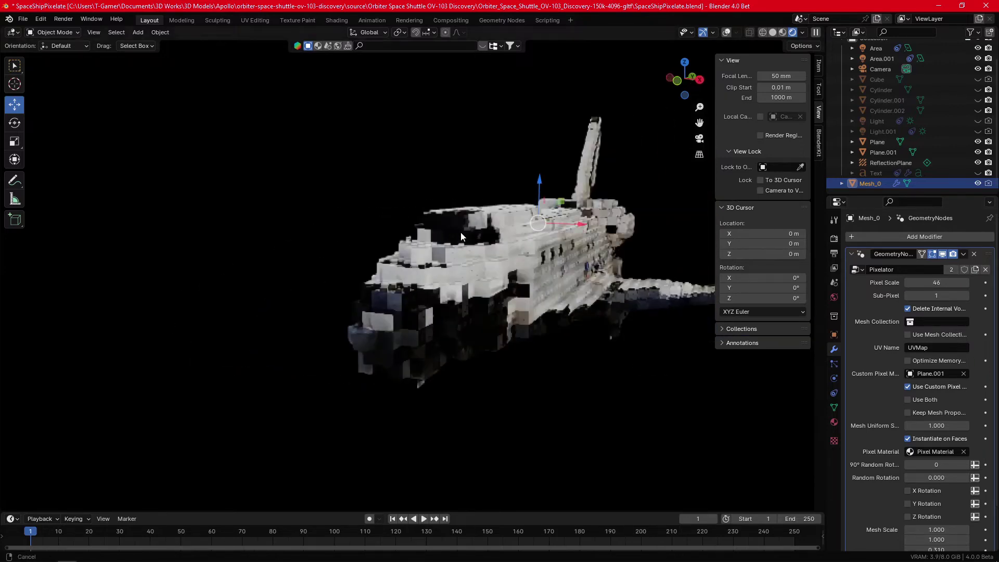
Orbit and zoom around the stud-plate shuttle to inspect its side and nose
scroll(455, 208, up, 3)
scroll(453, 197, up, 2)
scroll(451, 188, up, 3)
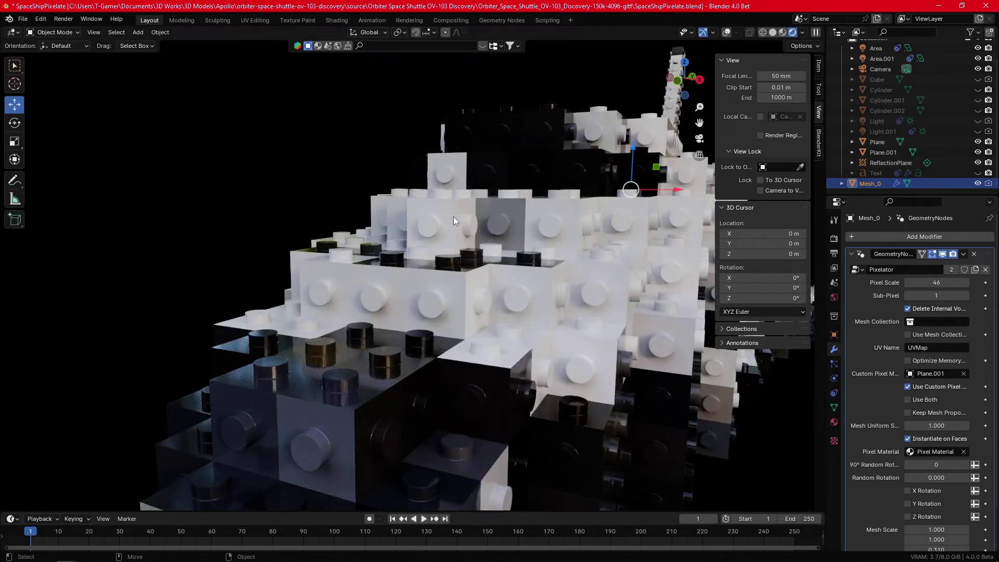
scroll(453, 216, down, 5)
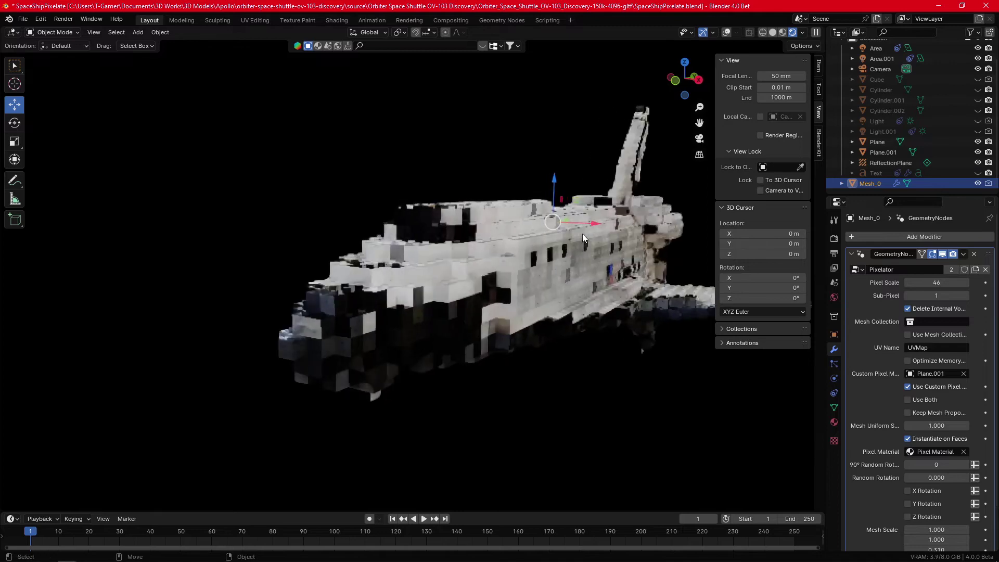
middle_drag(582, 233, 586, 238)
scroll(586, 238, up, 2)
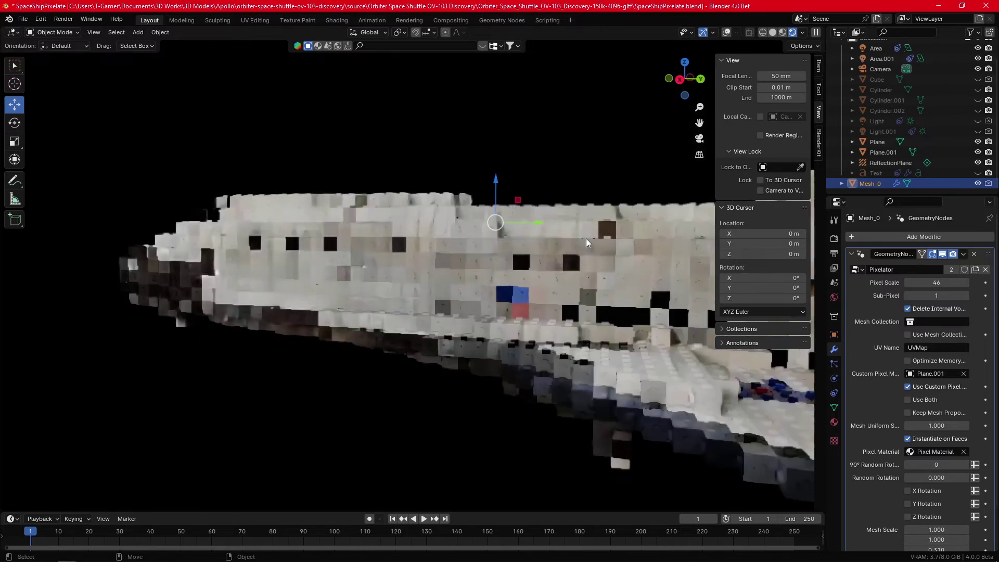
scroll(586, 239, down, 3)
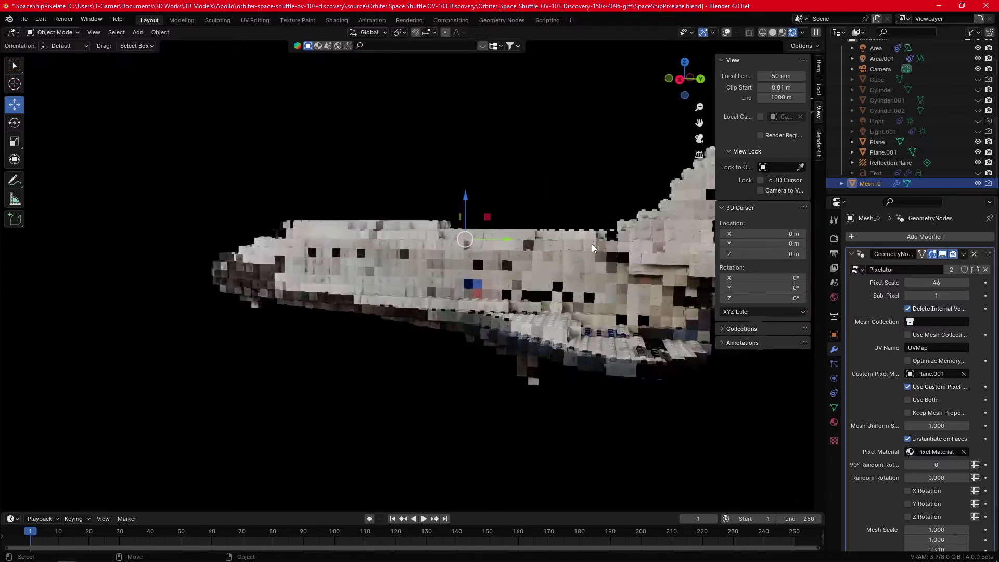
middle_drag(591, 244, 660, 249)
scroll(660, 248, down, 2)
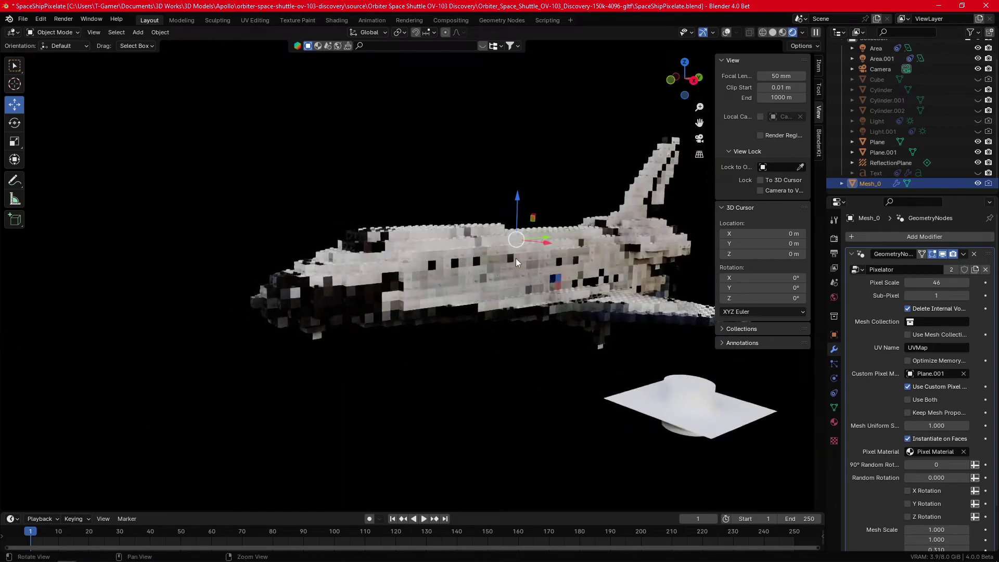
middle_drag(526, 257, 498, 220)
scroll(495, 214, up, 3)
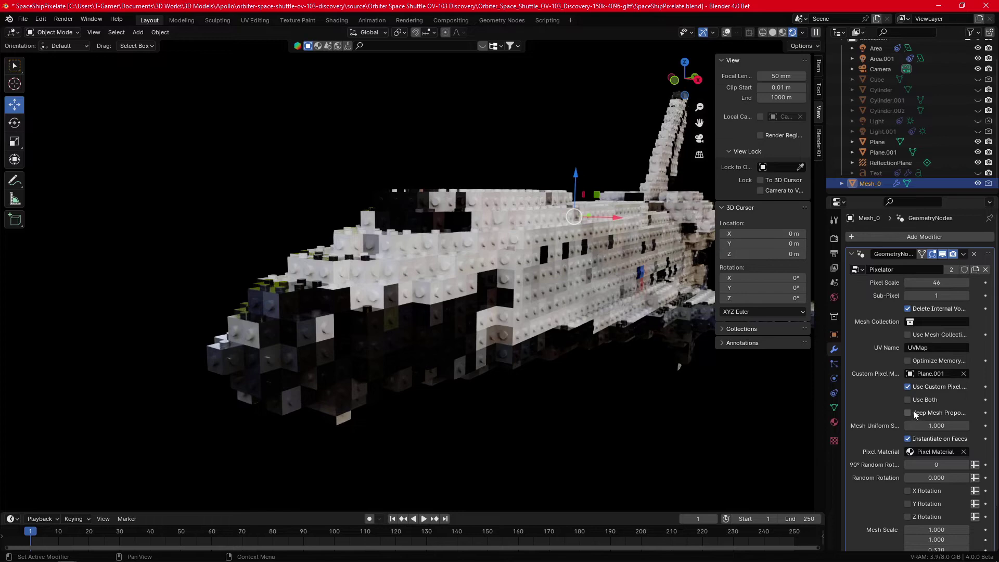
Turn off Instantiate on Faces and add an Ico Sphere to the scene
click(909, 441)
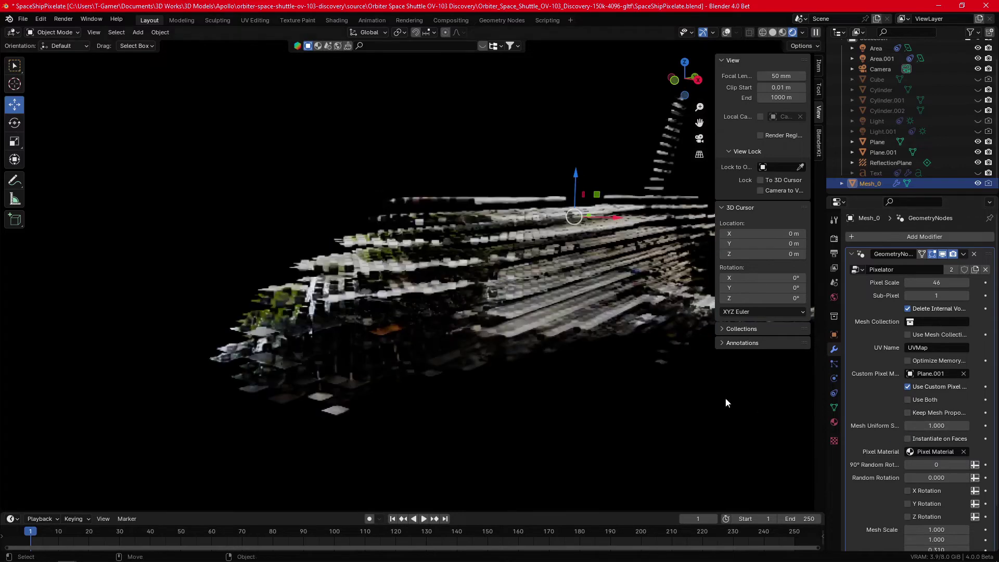
click(138, 33)
mouse_move(153, 44)
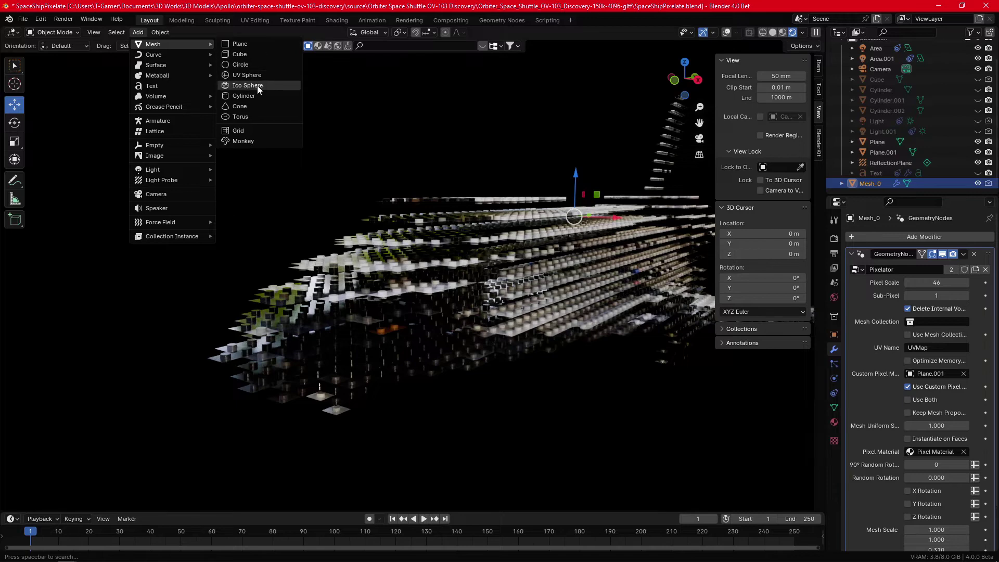
click(259, 86)
With Mesh_0 reselected, make Icosphere the Custom Pixel Mesh with Mesh Scale Z 1
click(507, 242)
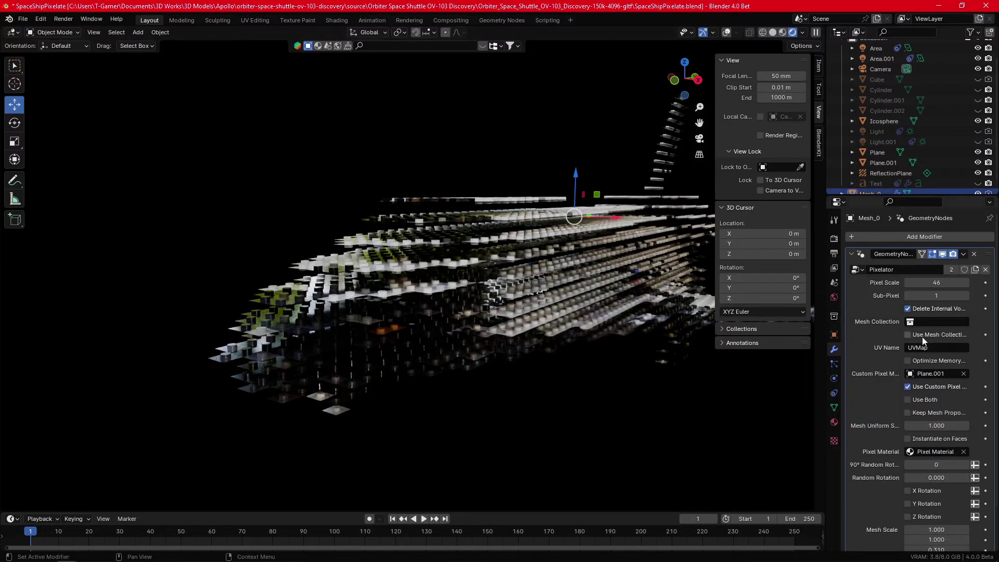
click(941, 375)
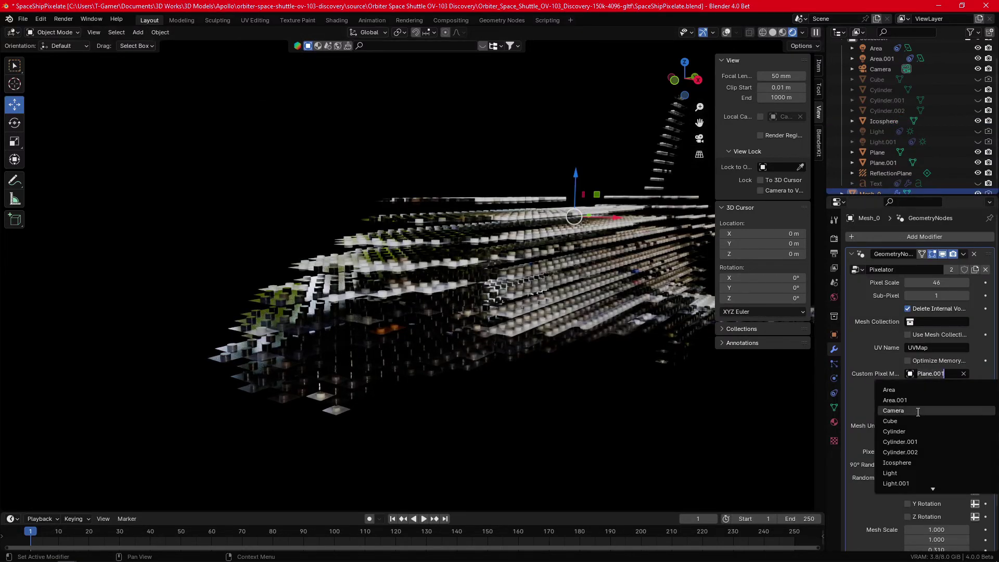
click(897, 442)
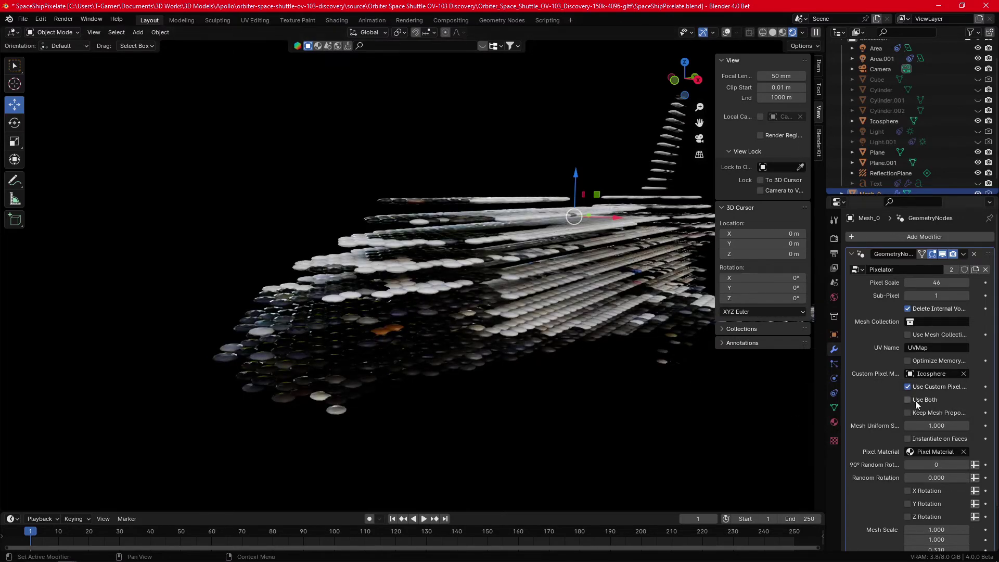
scroll(939, 479, down, 2)
double_click(936, 502)
text(1)
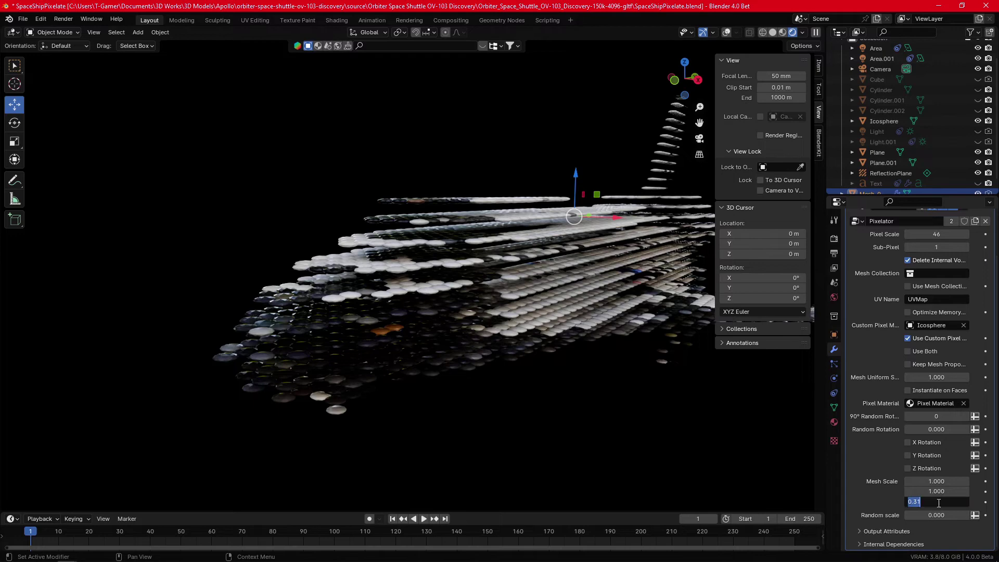
key(Return)
Switch to Solid shading and zoom in on the sphere-built shuttle
click(773, 32)
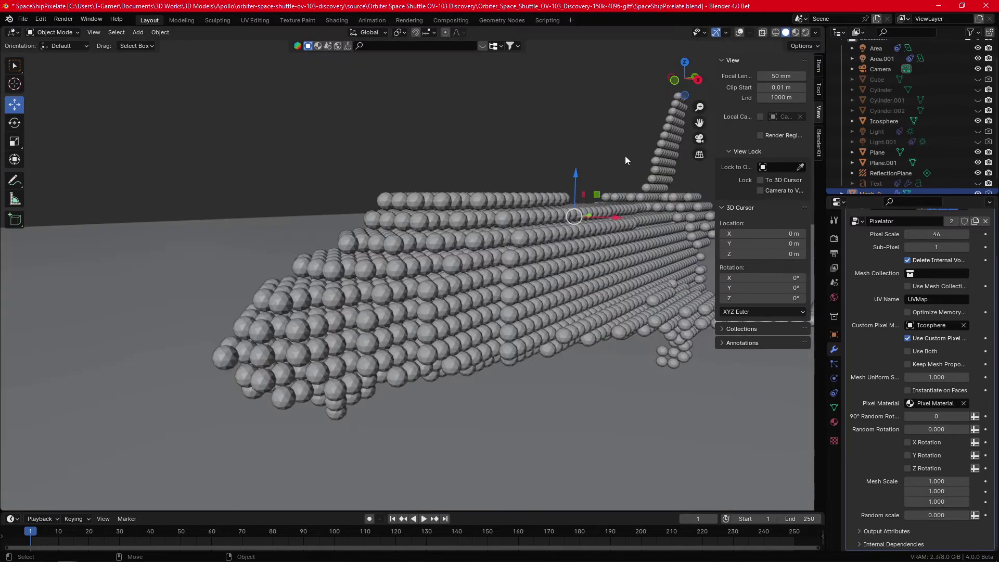
scroll(552, 253, up, 2)
scroll(541, 244, up, 2)
scroll(547, 241, up, 2)
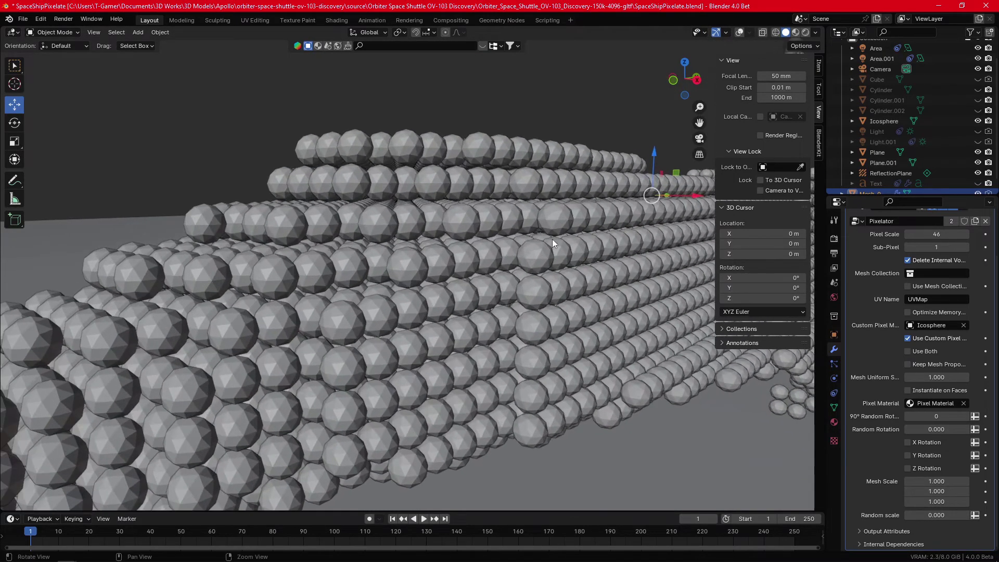
scroll(563, 282, up, 1)
scroll(549, 275, up, 2)
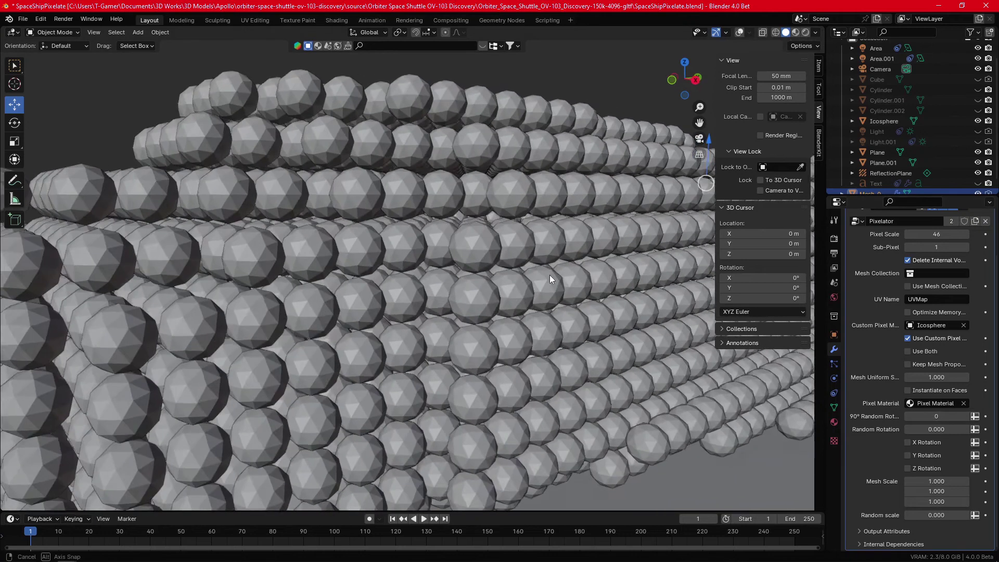
scroll(545, 279, up, 2)
scroll(567, 291, up, 1)
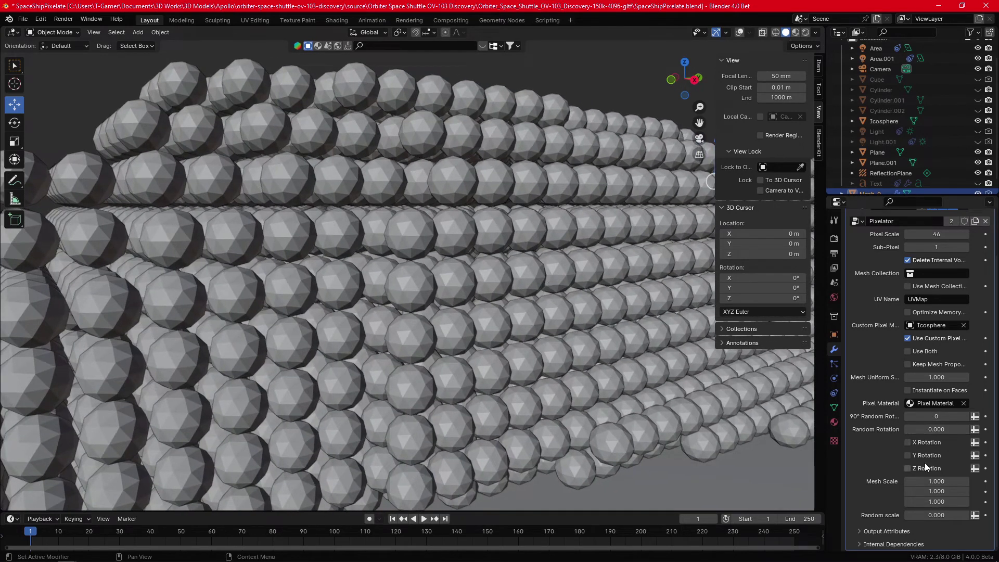
Tweak Random Rotation, enable X Rotation, and lower Pixel Scale to 23
drag(936, 430, 931, 430)
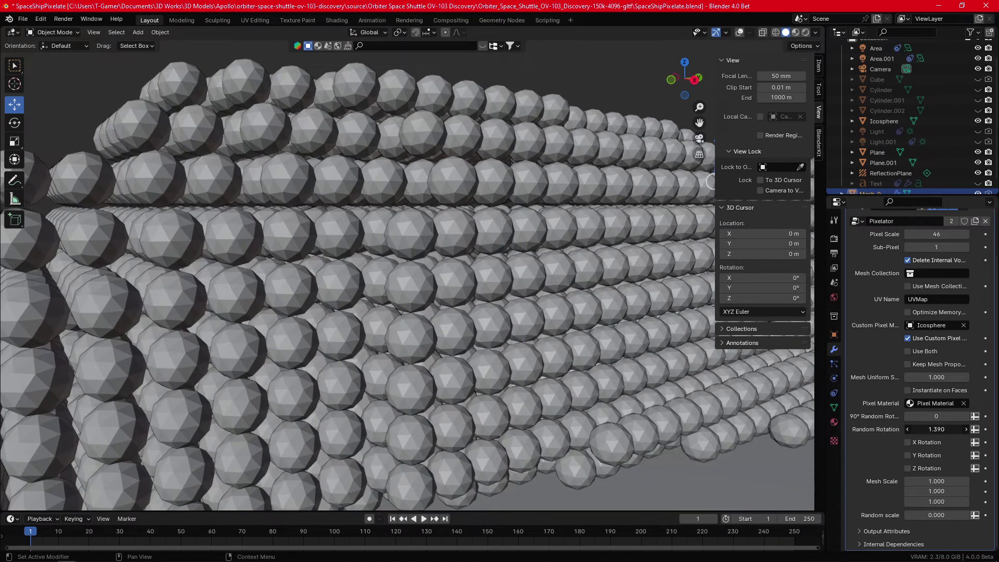
click(909, 442)
drag(963, 429, 905, 430)
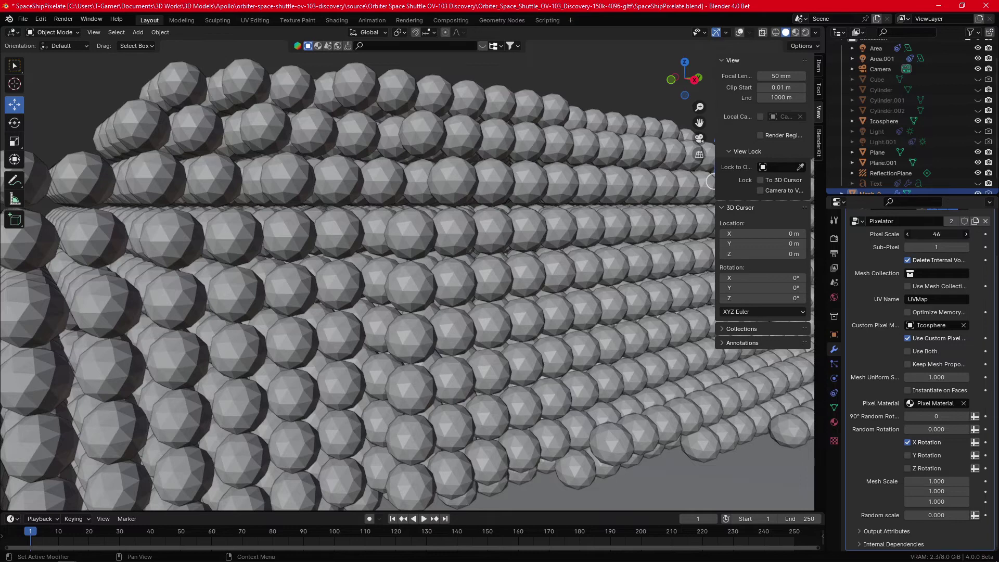
drag(937, 234, 929, 235)
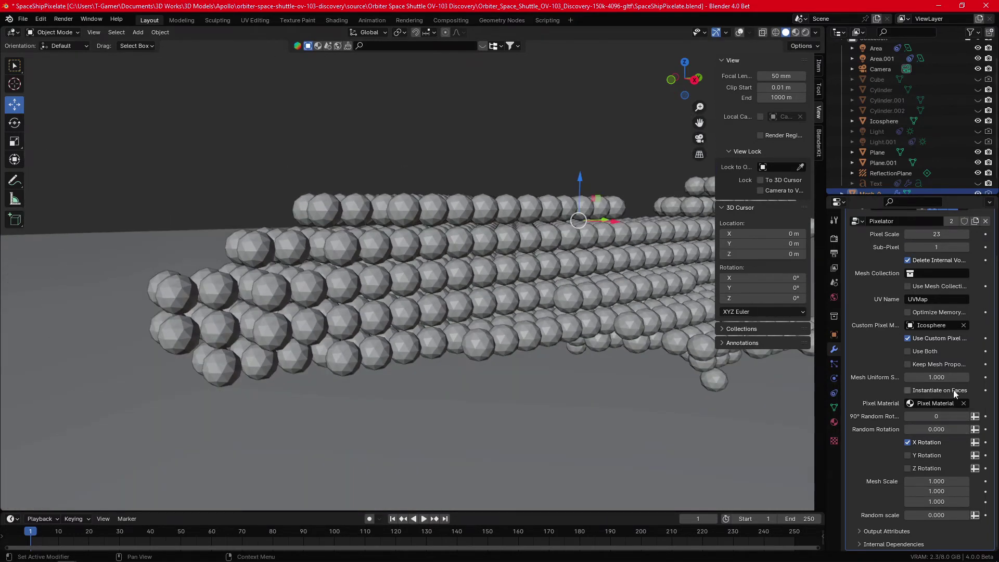
Set Random Rotation to 2.570 and enable Y and Z Rotation
drag(946, 429, 968, 430)
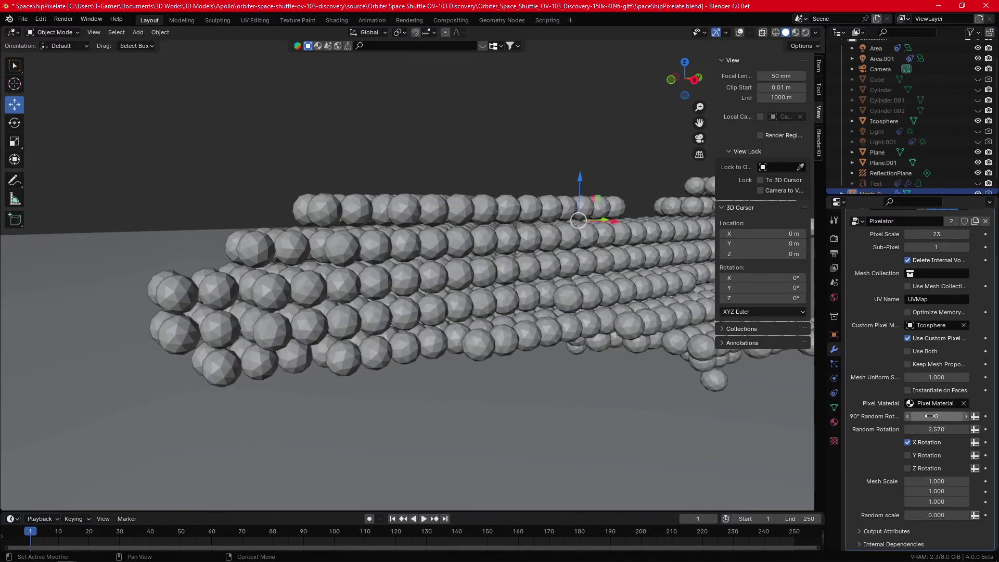
click(908, 456)
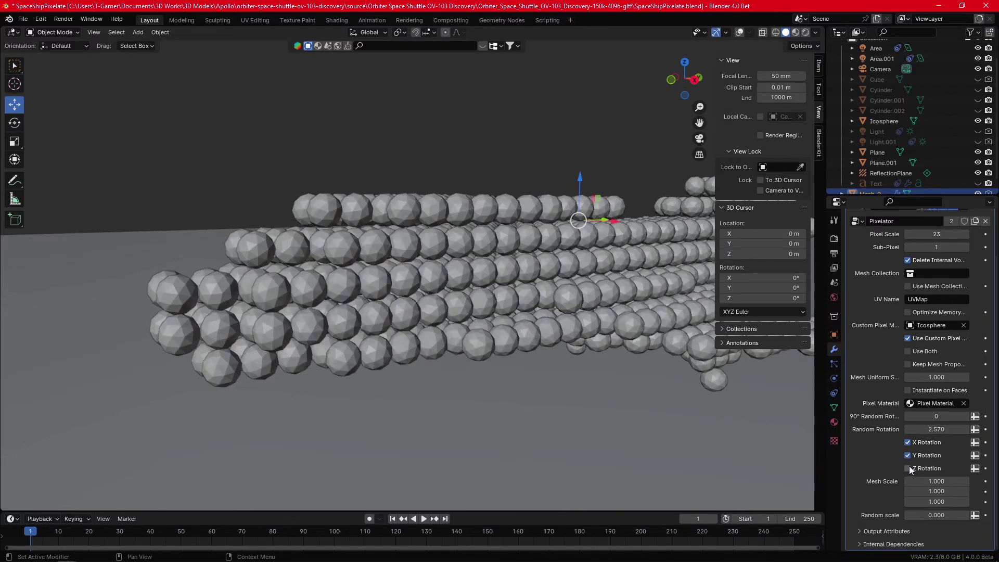
click(910, 467)
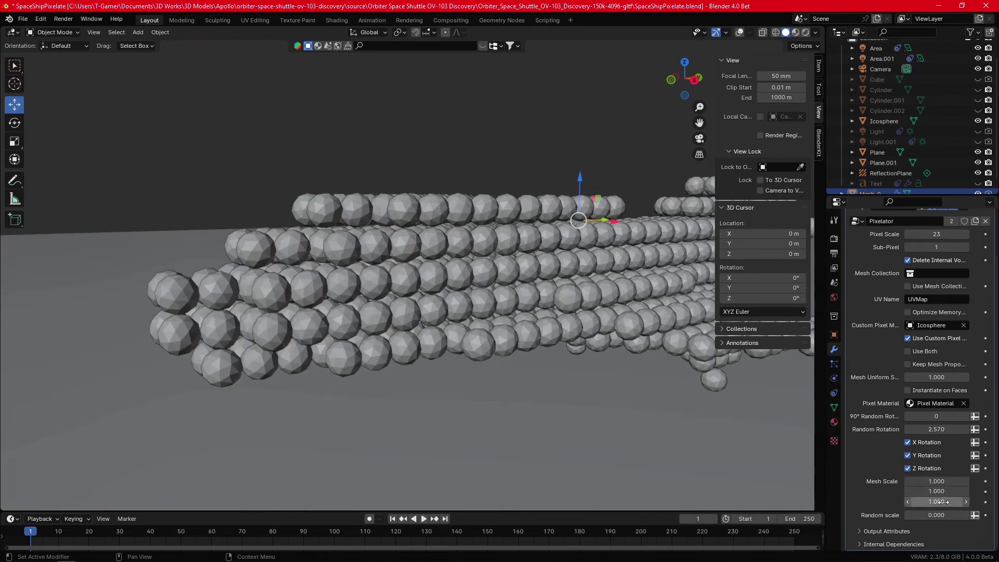
Test squashing Mesh Scale, reset it to 1, then set Random Scale to 3.130
mouse_move(936, 491)
mouse_down()
mouse_move(916, 491)
mouse_move(968, 491)
mouse_move(916, 481)
mouse_move(968, 482)
mouse_up()
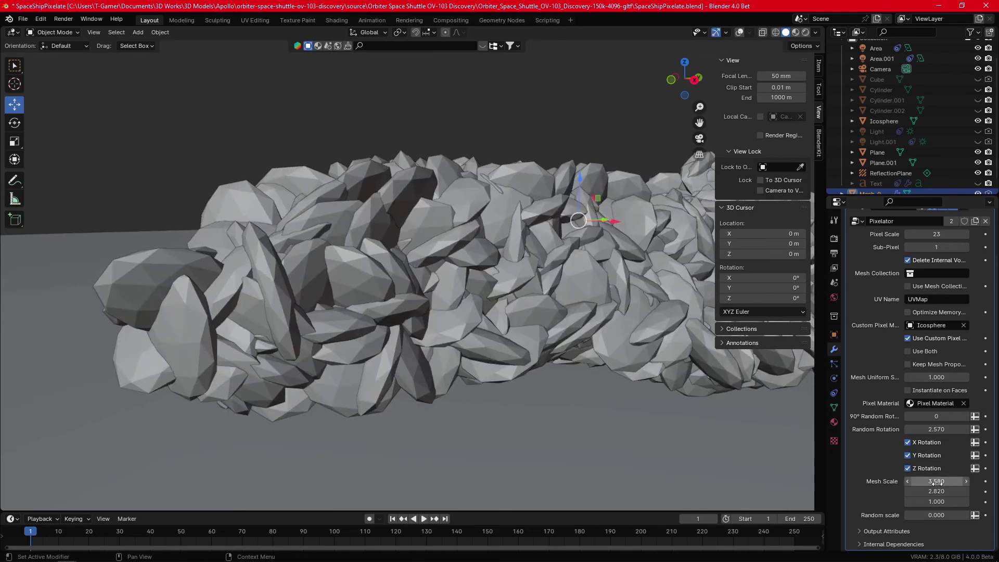
click(936, 481)
key(Return)
click(936, 491)
text(1)
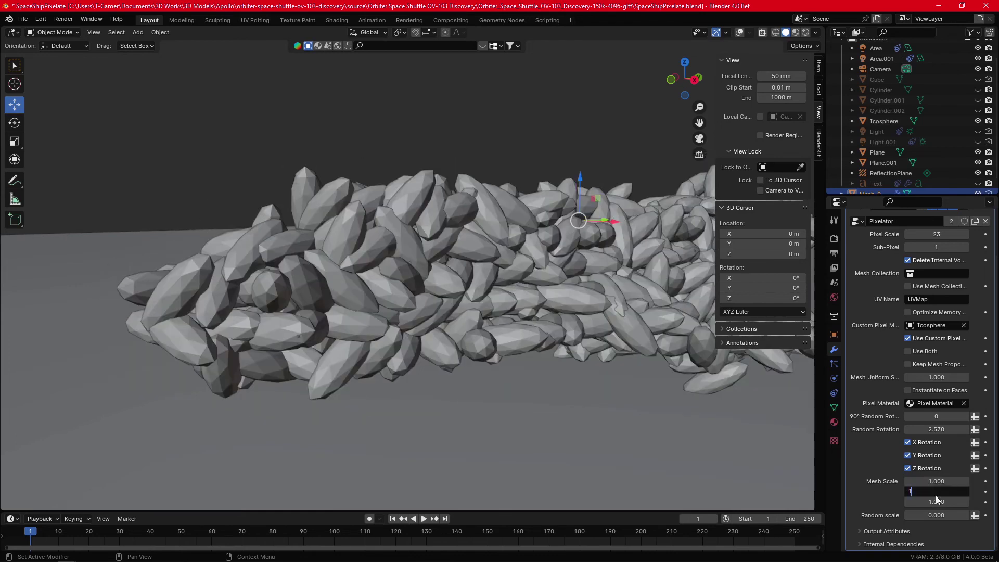
key(Return)
drag(936, 515, 966, 515)
scroll(506, 243, up, 1)
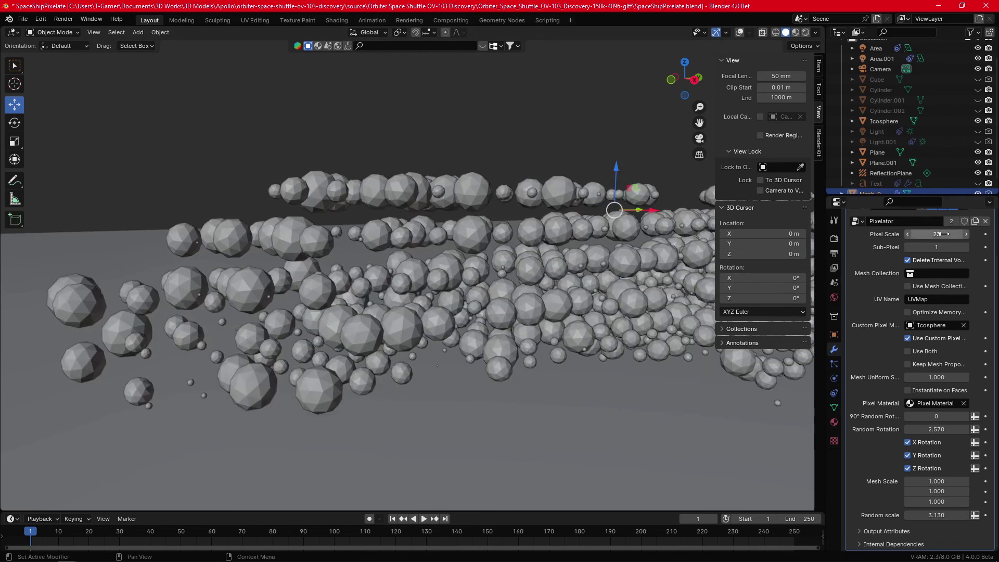